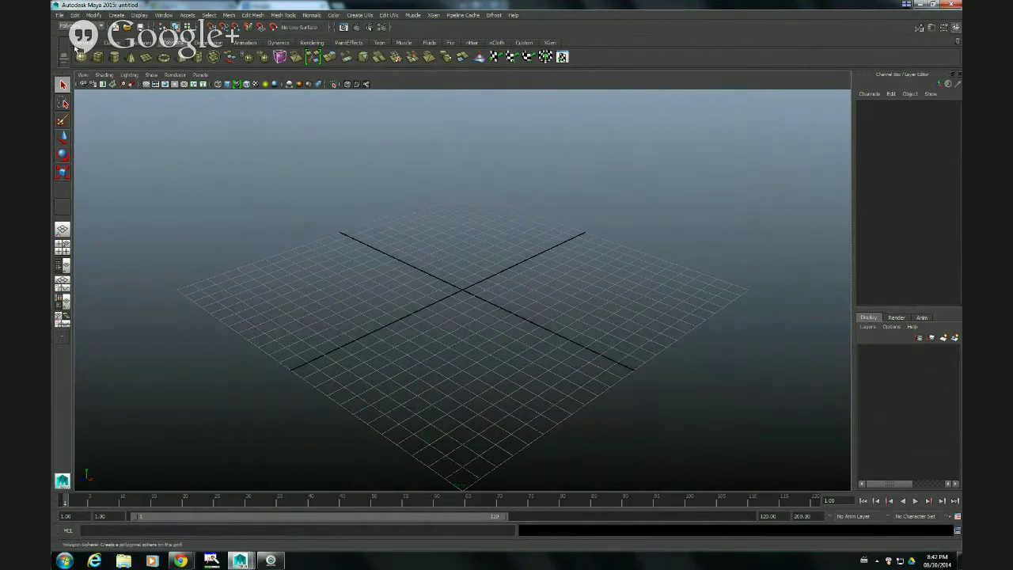
# Step: Create a LegoMan folder in Documents and set it as the current project with a default workspace
pyautogui.click(61, 15)
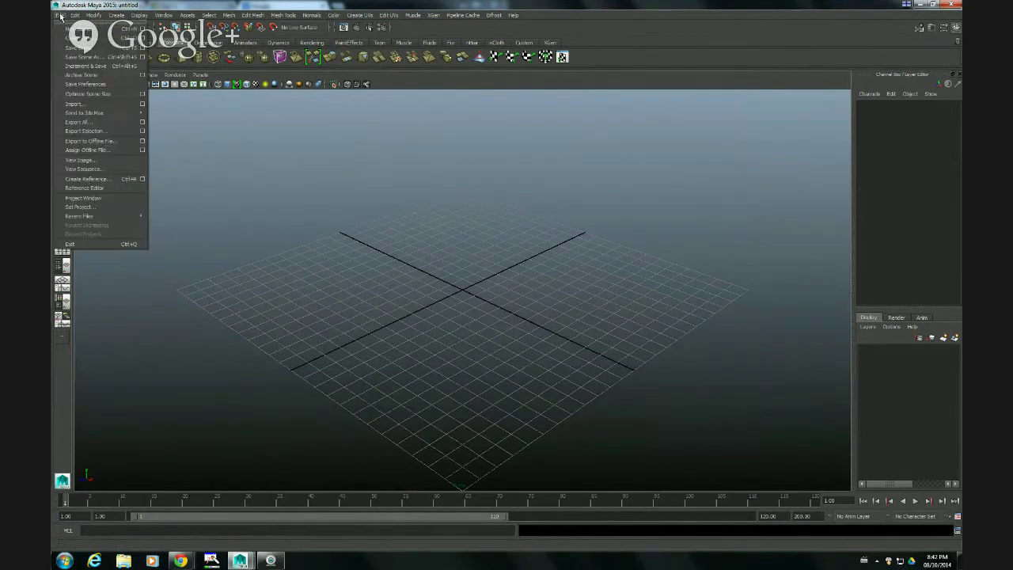
pyautogui.click(109, 210)
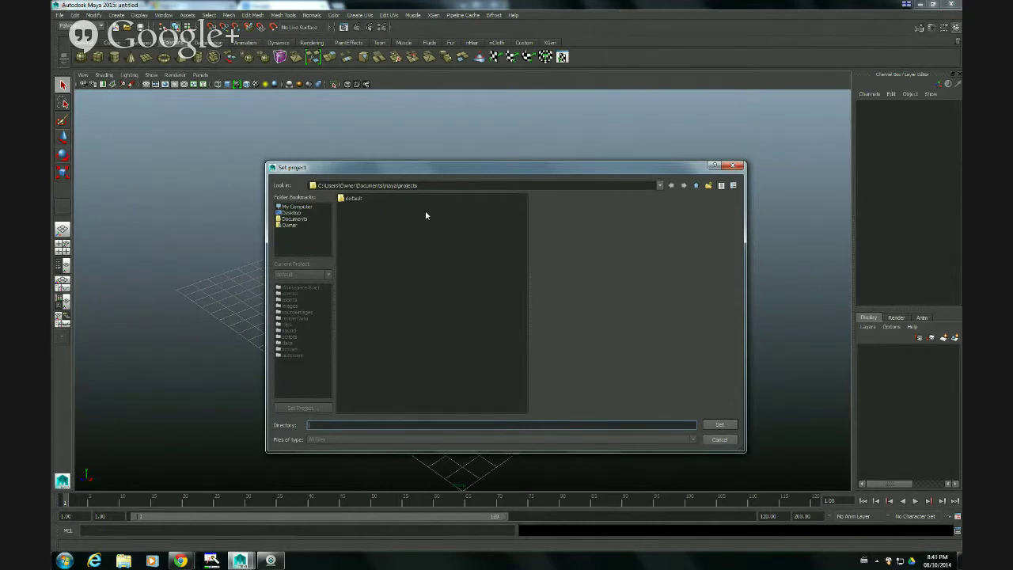
pyautogui.click(298, 221)
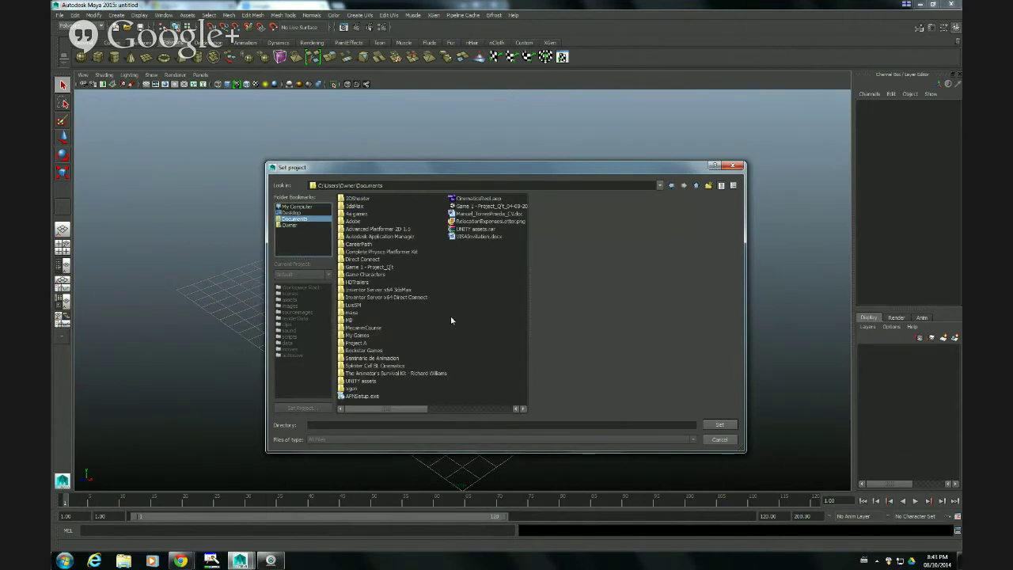
pyautogui.click(708, 186)
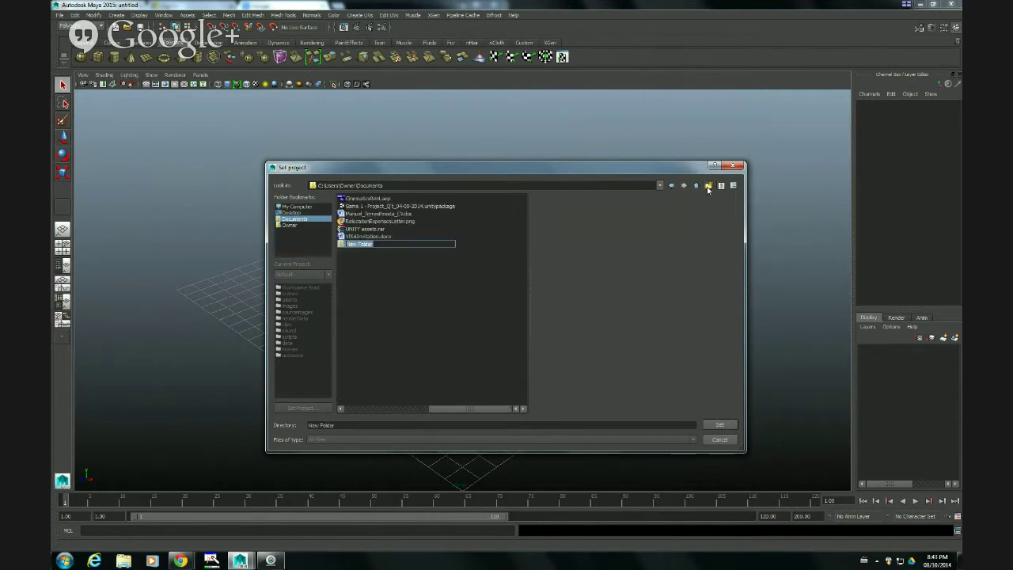
pyautogui.write('LegoMan')
pyautogui.press('Return')
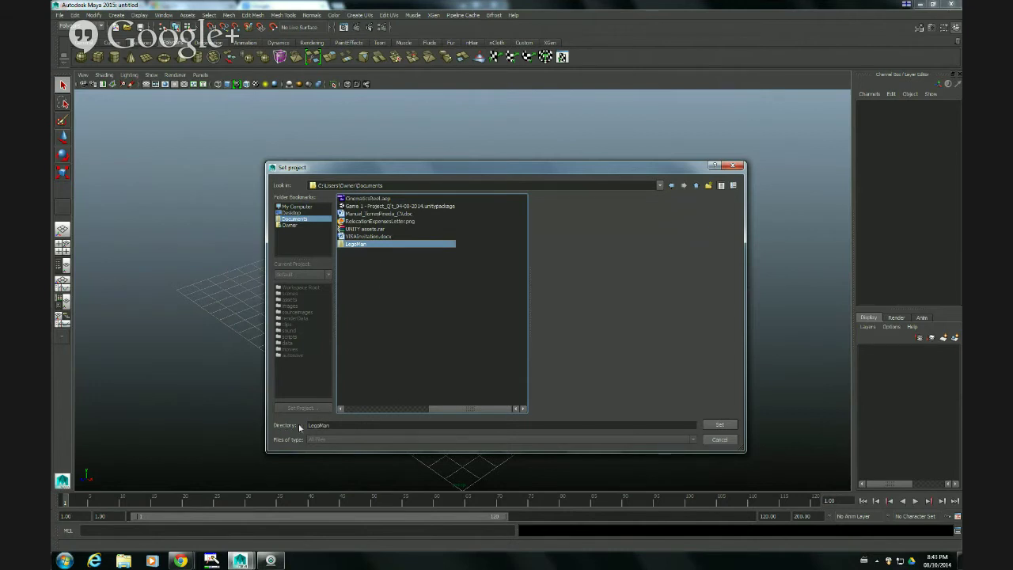
pyautogui.click(718, 426)
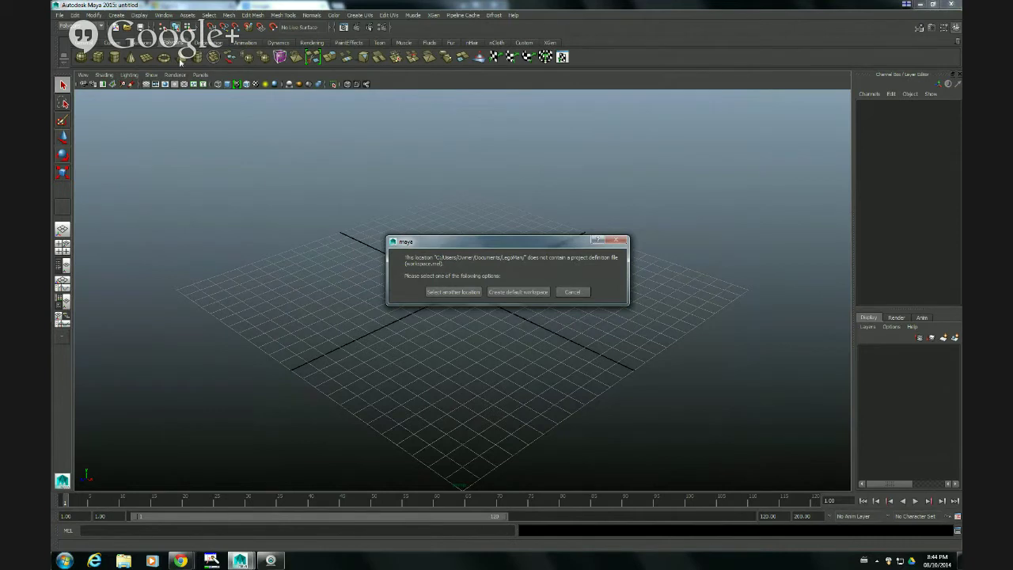
pyautogui.click(519, 292)
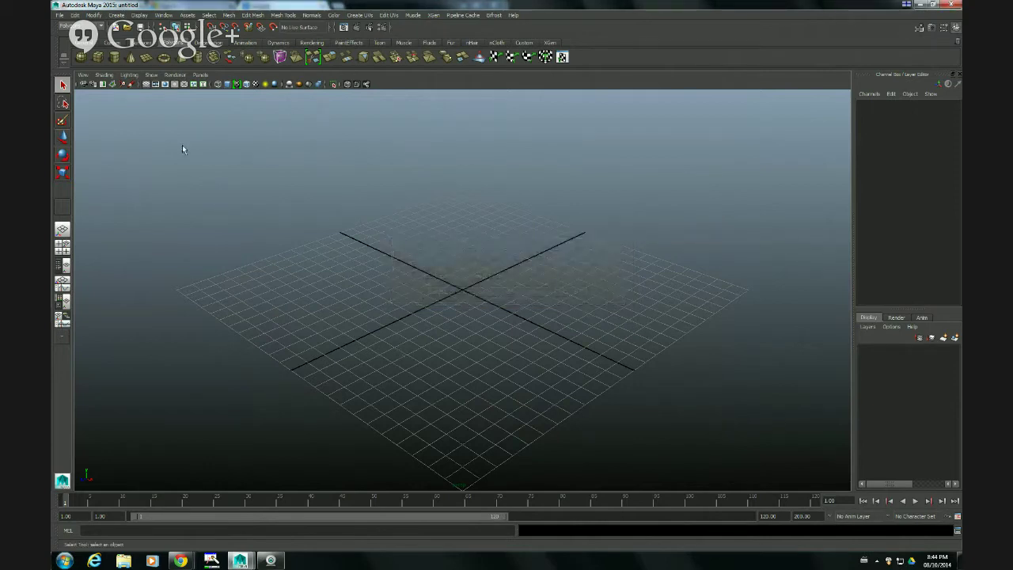
# Step: Open the project settings and set the Scenes location to C:/Users/Owner/Documents/LegoMan/scenes
pyautogui.click(57, 15)
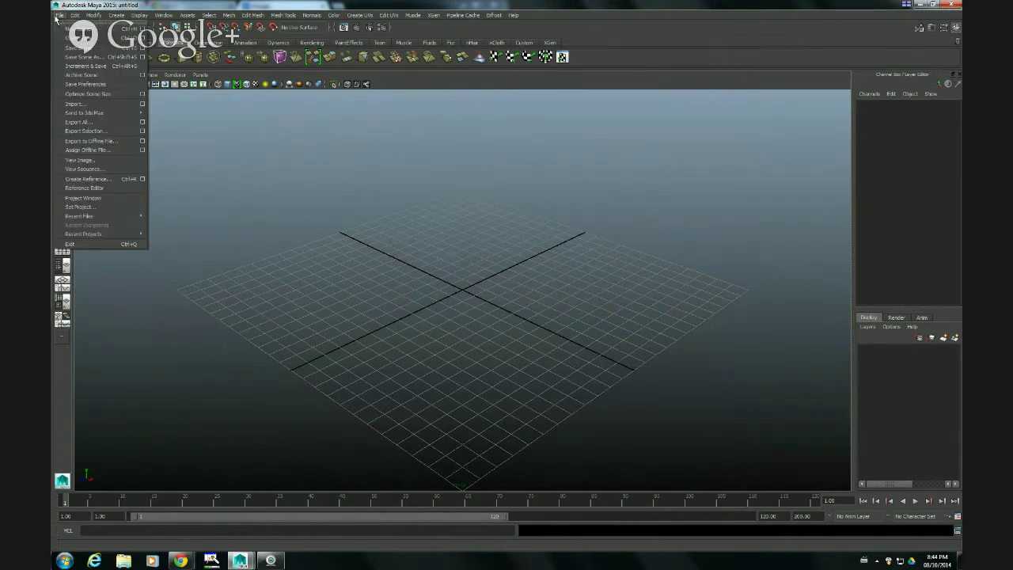
pyautogui.moveTo(121, 216)
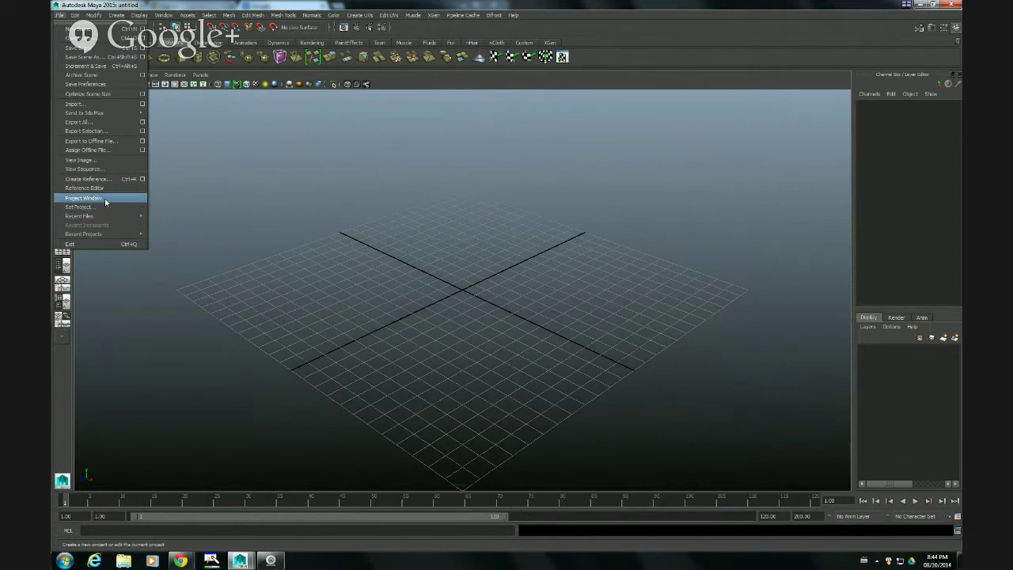
pyautogui.click(105, 199)
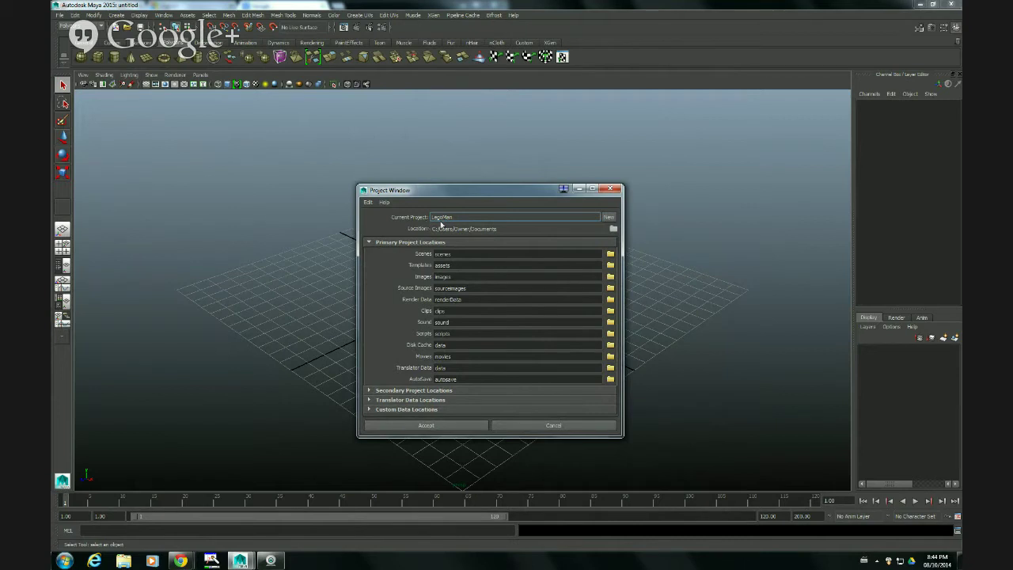
pyautogui.click(501, 230)
pyautogui.moveTo(496, 228); pyautogui.dragTo(432, 229)
pyautogui.hotkey('ctrl', 'c')
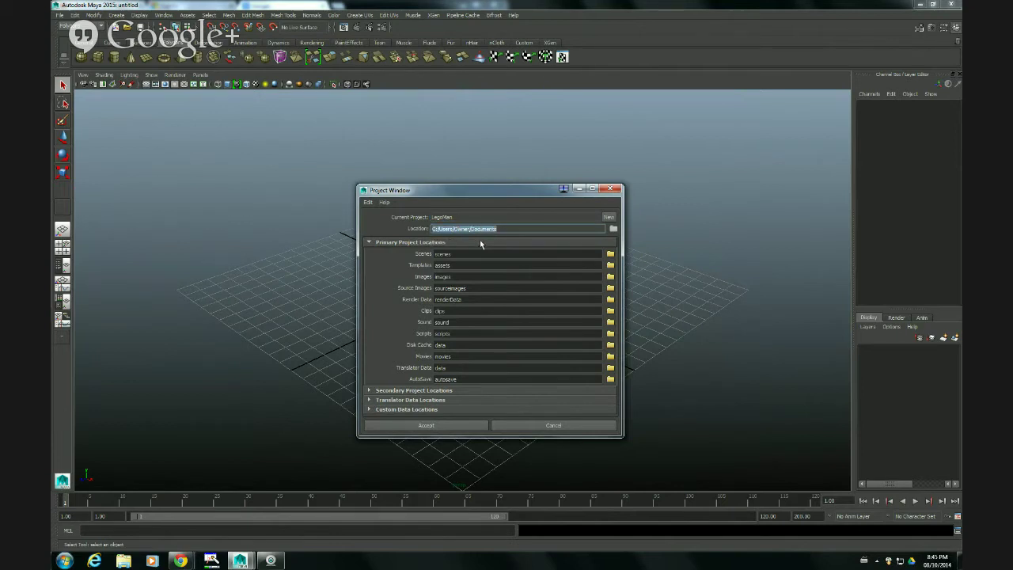
pyautogui.click(433, 254)
pyautogui.hotkey('ctrl', 'v')
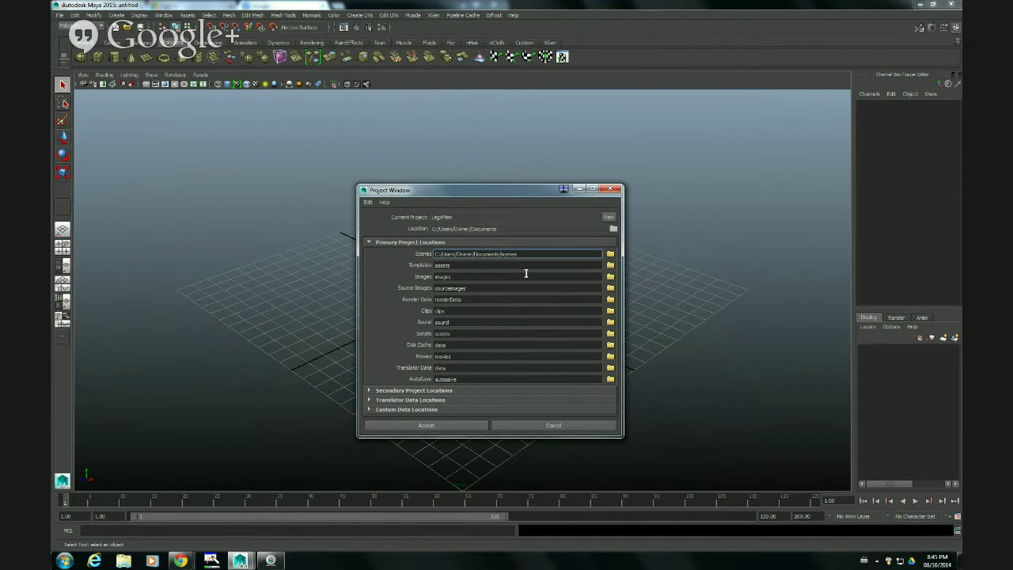
pyautogui.write('LegoMan/')
# Step: Copy the C:/Users/Owner/Documents/LegoMan/ prefix from Scenes and put it before the Templates, Images and Source Images locations
pyautogui.moveTo(498, 253); pyautogui.dragTo(523, 253)
pyautogui.click(510, 254)
pyautogui.moveTo(522, 254); pyautogui.dragTo(434, 254)
pyautogui.hotkey('ctrl', 'c')
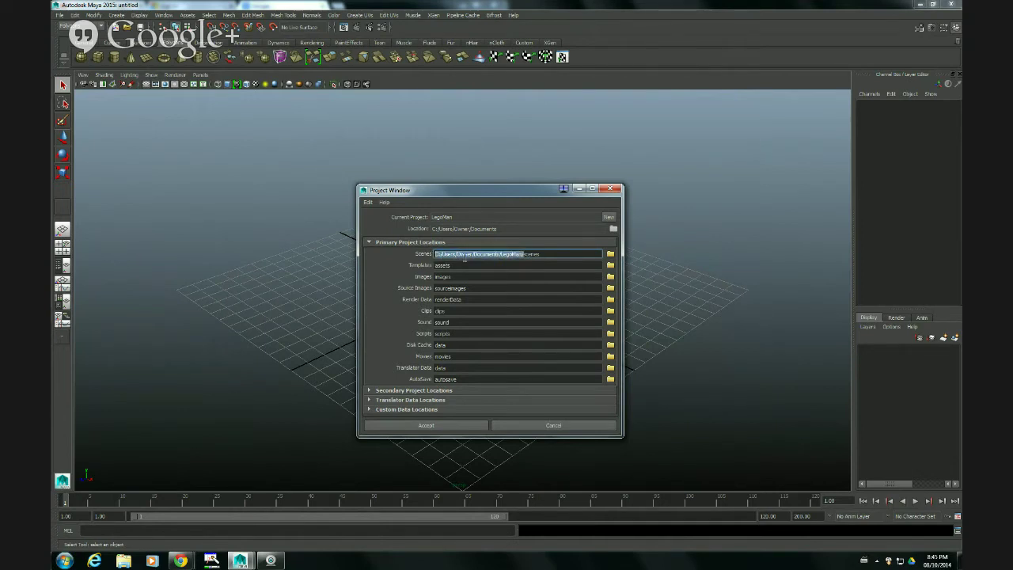
pyautogui.click(436, 265)
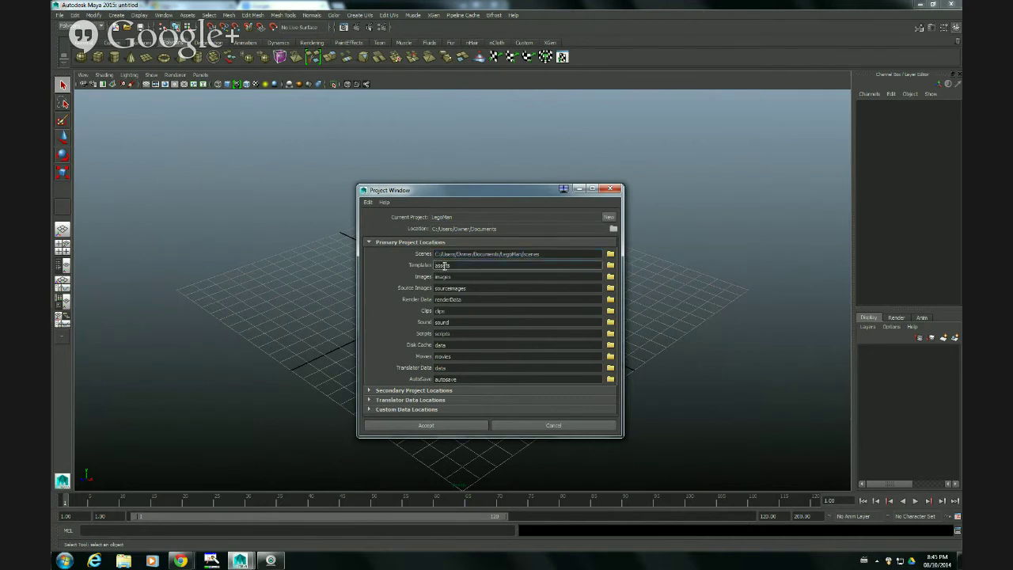
pyautogui.hotkey('ctrl', 'v')
pyautogui.click(433, 276)
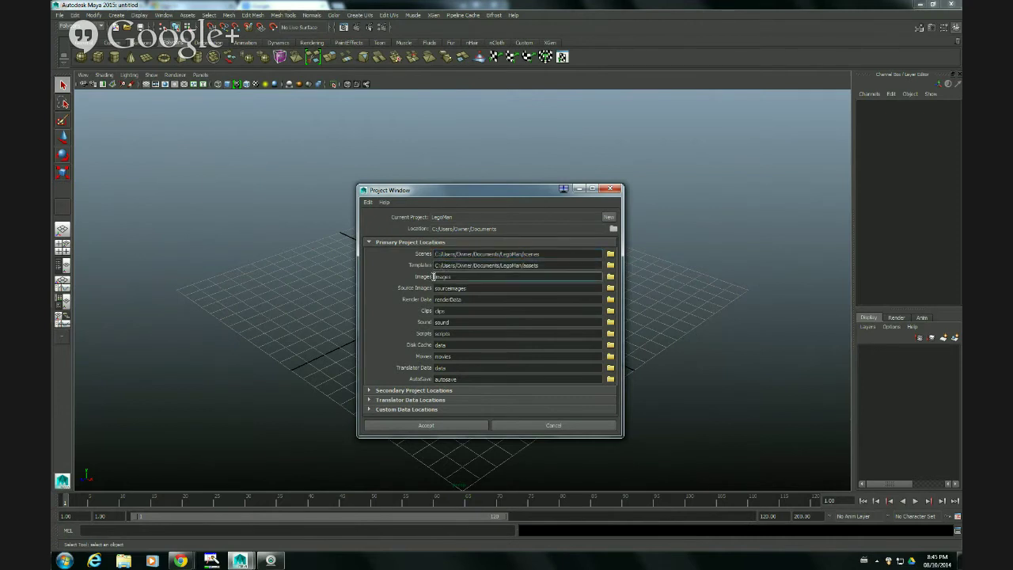
pyautogui.hotkey('ctrl', 'v')
pyautogui.click(435, 287)
pyautogui.hotkey('ctrl', 'v')
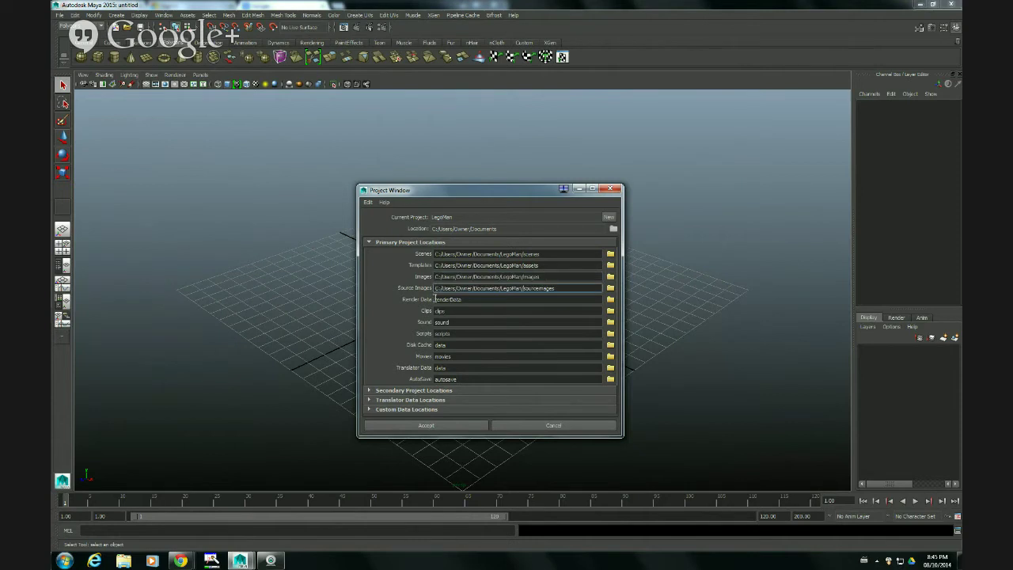
# Step: Add the copied LegoMan path prefix to the Render Data, Clips, Sound and Scripts locations
pyautogui.click(435, 299)
pyautogui.hotkey('ctrl', 'v')
pyautogui.click(434, 310)
pyautogui.hotkey('ctrl', 'v')
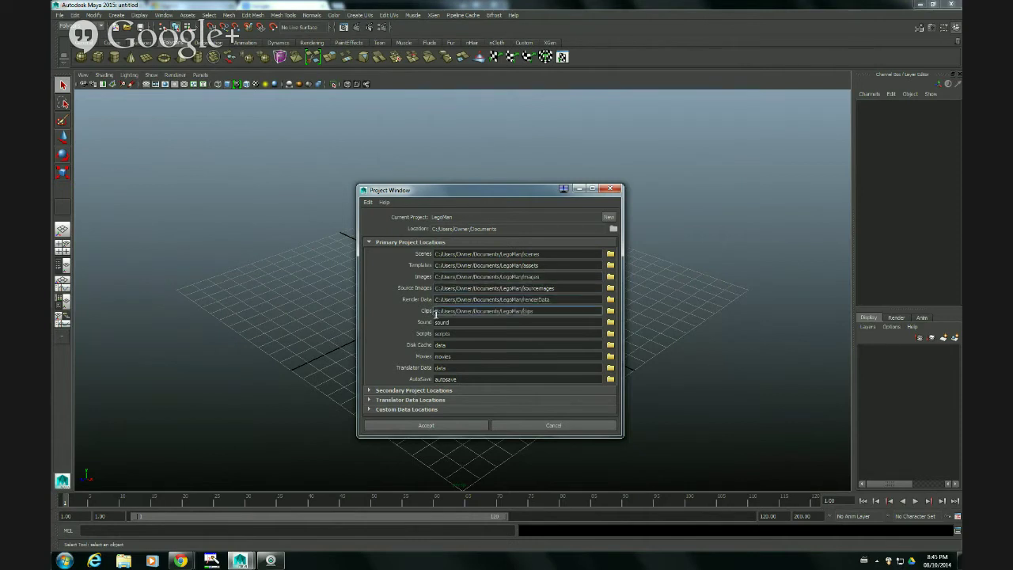
pyautogui.click(433, 322)
pyautogui.hotkey('ctrl', 'v')
pyautogui.click(435, 333)
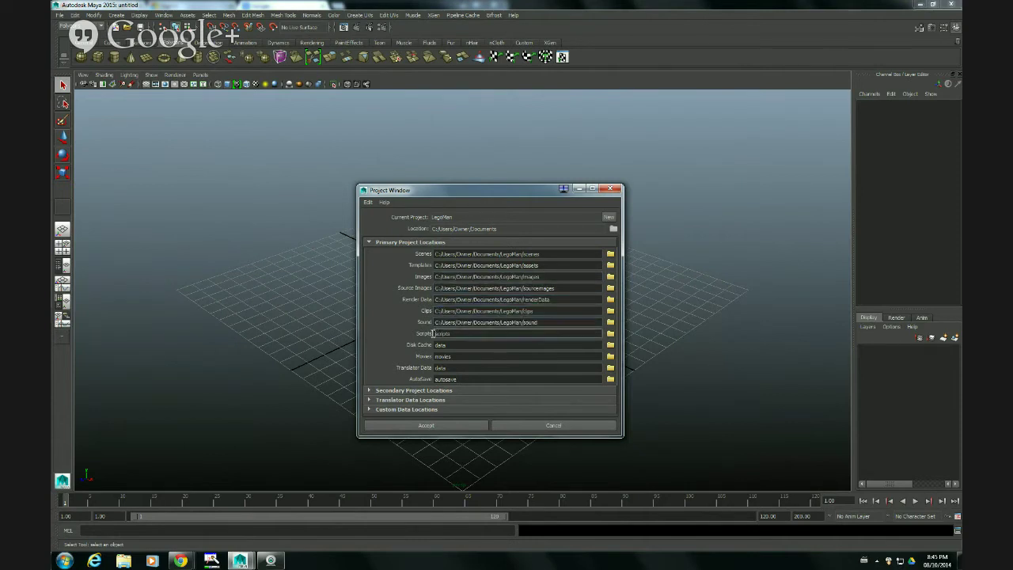
pyautogui.hotkey('ctrl', 'v')
# Step: Add the copied LegoMan path prefix to the Disk Cache, Movies, Translator Data and AutoSave locations, and accept the project settings
pyautogui.click(434, 345)
pyautogui.hotkey('ctrl', 'v')
pyautogui.click(434, 356)
pyautogui.hotkey('ctrl', 'v')
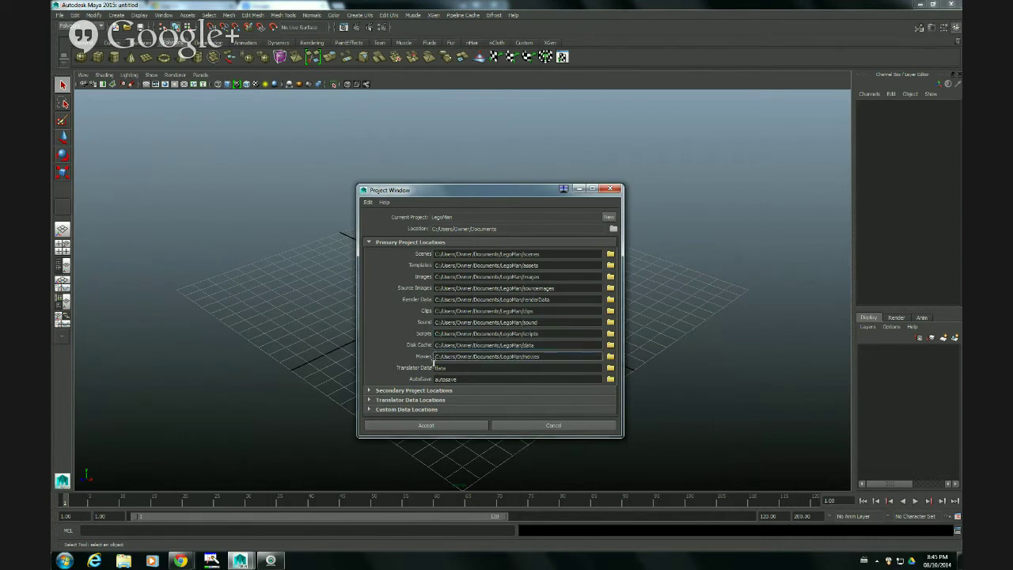
pyautogui.click(435, 368)
pyautogui.hotkey('ctrl', 'v')
pyautogui.press('Return')
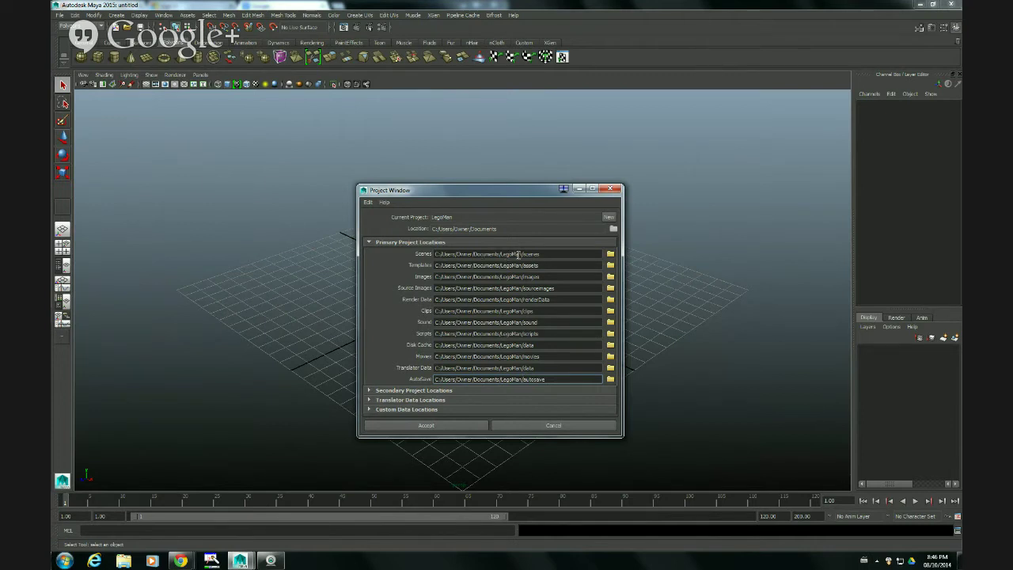
pyautogui.click(469, 425)
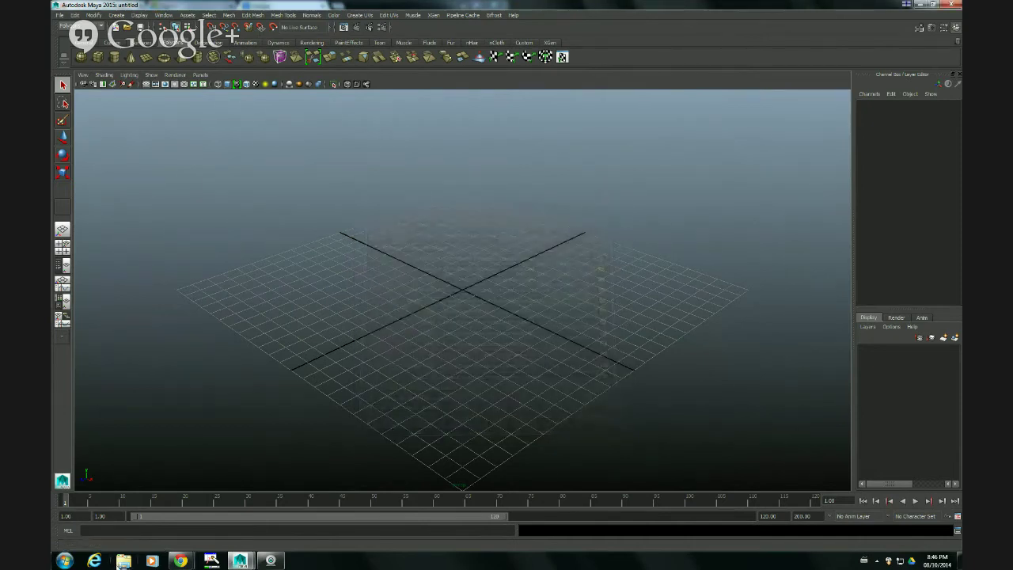
# Step: Switch to Windows Explorer and check the project subfolders inside Documents > LegoMan
pyautogui.click(122, 560)
pyautogui.click(315, 332)
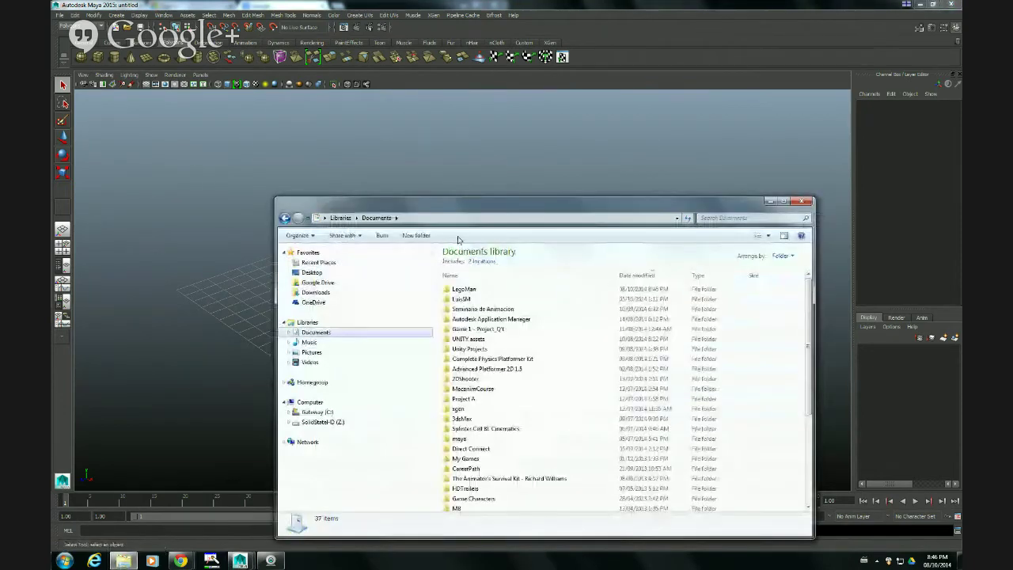
pyautogui.moveTo(473, 211); pyautogui.dragTo(465, 140)
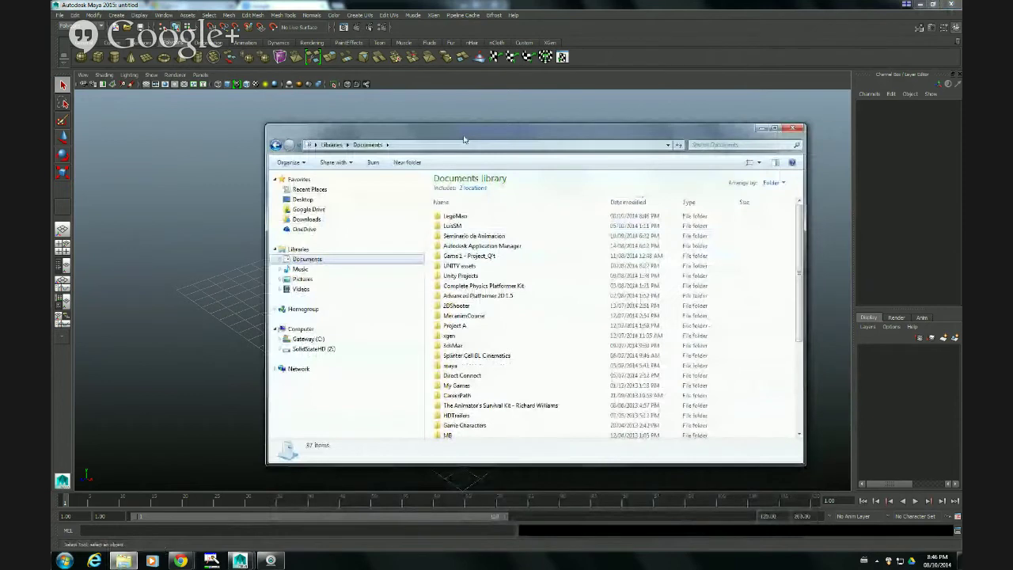
pyautogui.doubleClick(455, 216)
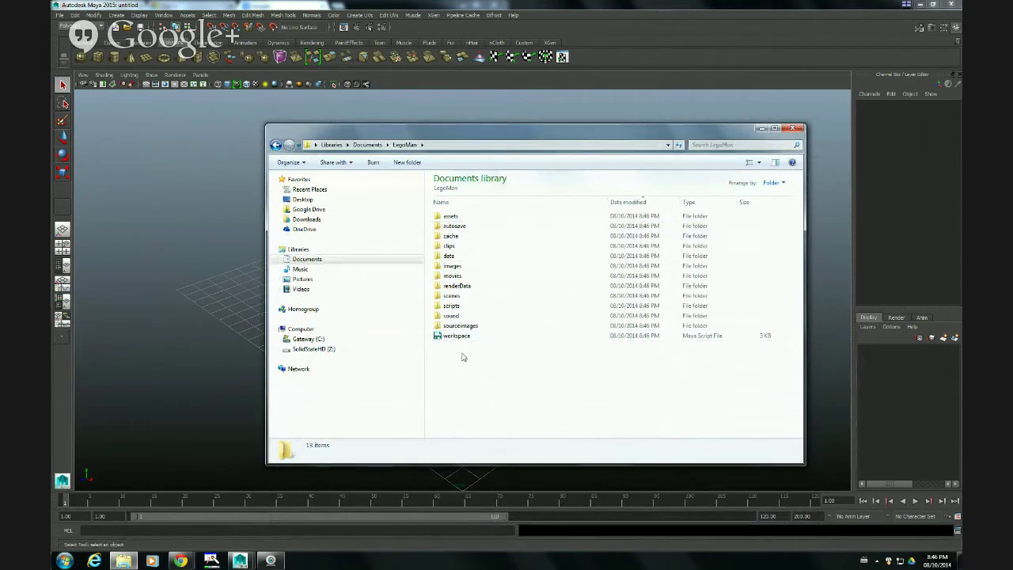
pyautogui.click(760, 128)
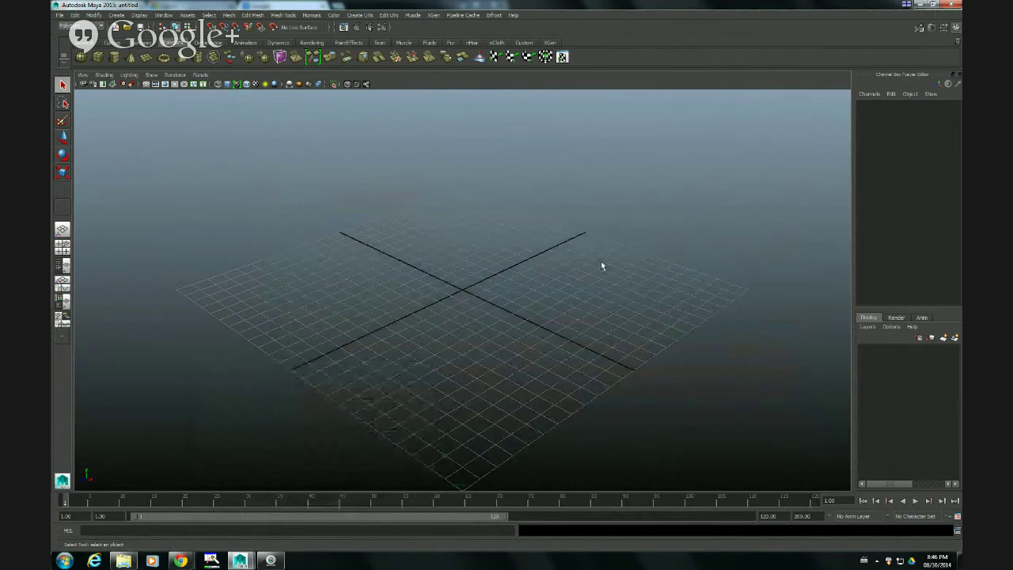
# Step: Switch to Chrome and search Google for "lego model sheet"
pyautogui.moveTo(470, 327)
pyautogui.keyDown('alt'); pyautogui.mouseDown()
pyautogui.moveTo(515, 330)
pyautogui.moveTo(517, 275)
pyautogui.moveTo(526, 317)
pyautogui.moveTo(486, 321)
pyautogui.mouseUp(); pyautogui.keyUp('alt')
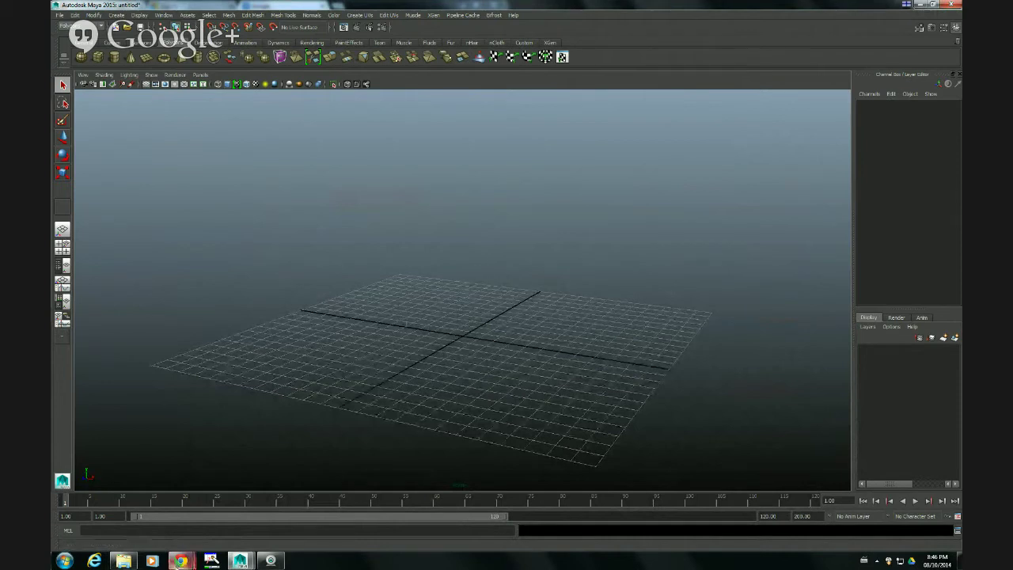
pyautogui.moveTo(181, 560)
pyautogui.click(143, 519)
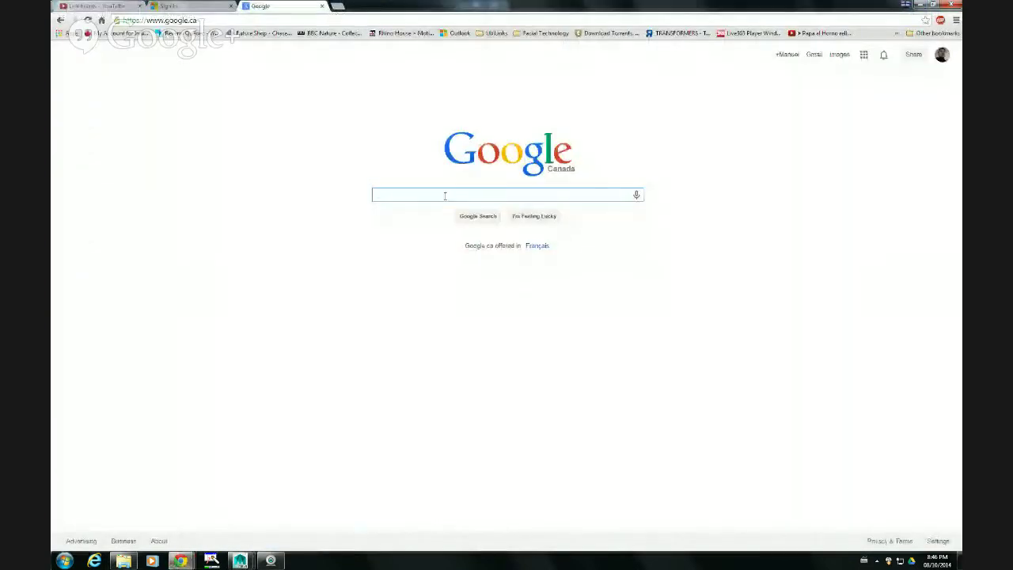
pyautogui.write('leg')
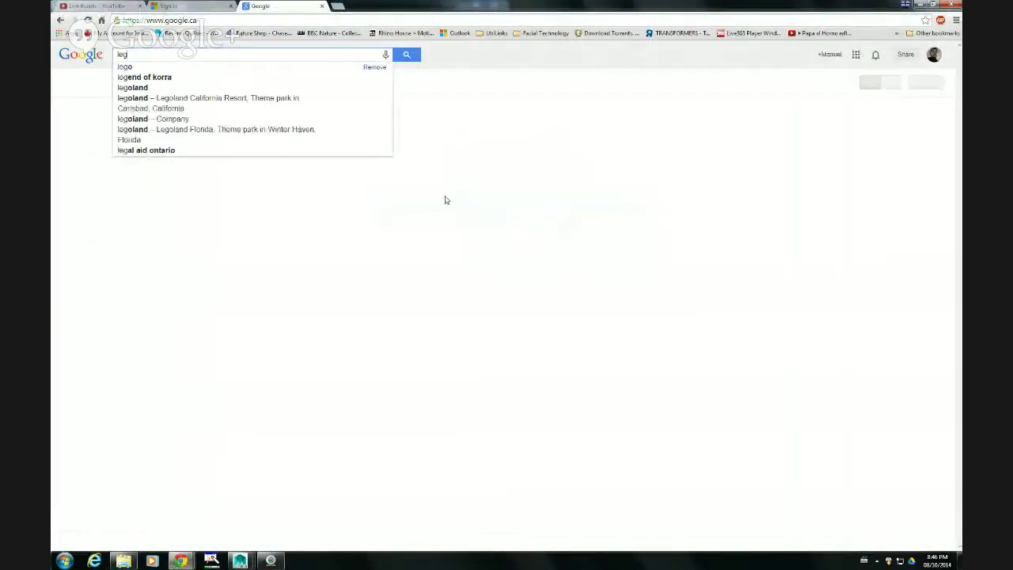
pyautogui.write('o')
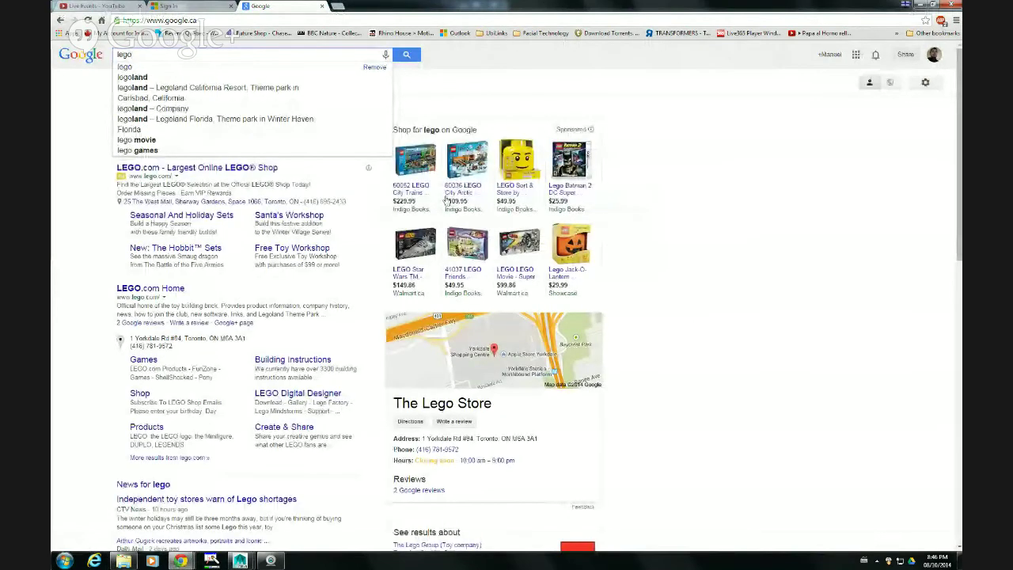
pyautogui.write(' modelsh')
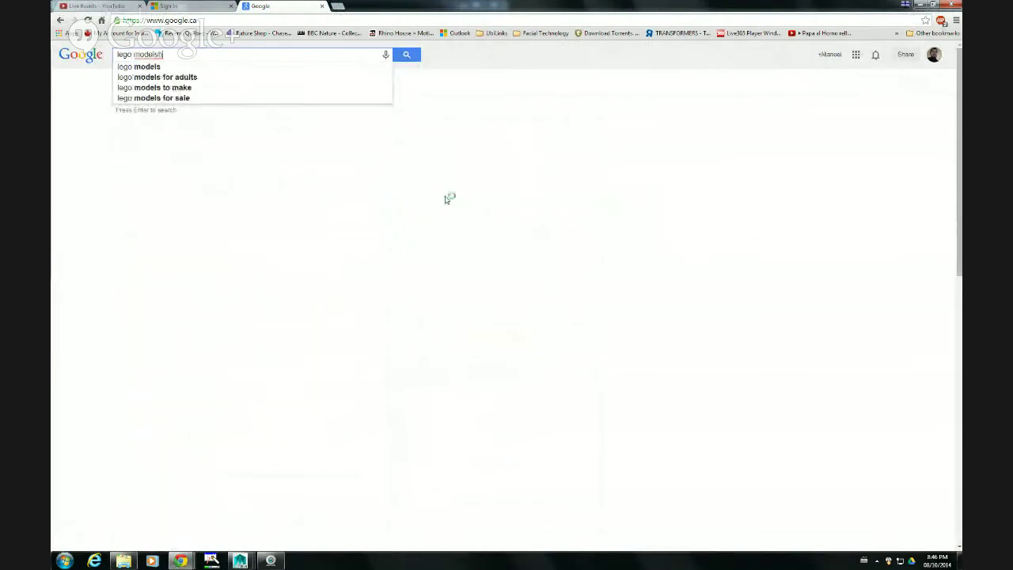
pyautogui.write('ee')
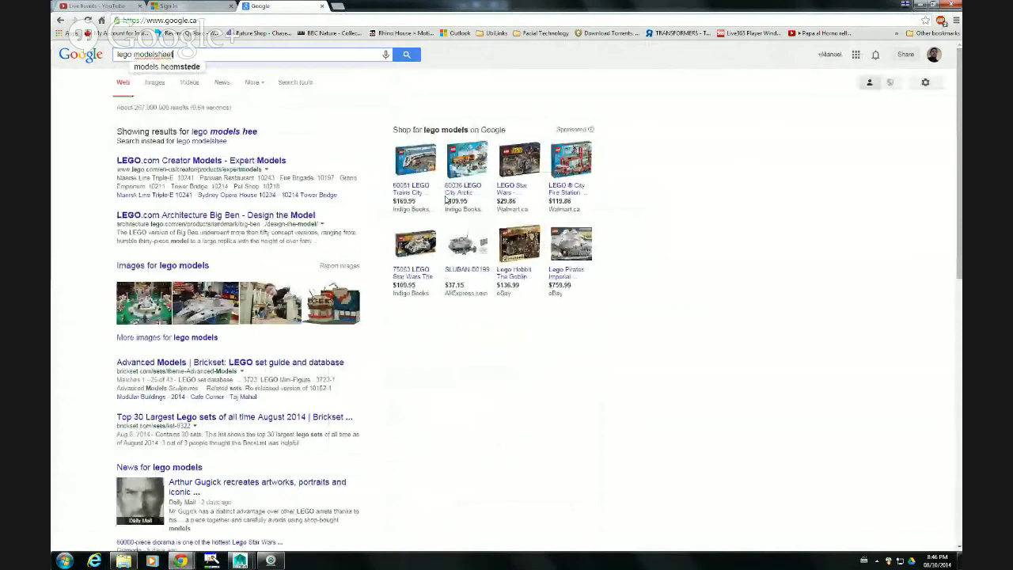
pyautogui.write('t')
pyautogui.press('Left')
pyautogui.press('Left')
pyautogui.press('Left')
pyautogui.press('Left')
pyautogui.press('Left')
pyautogui.press('Return')
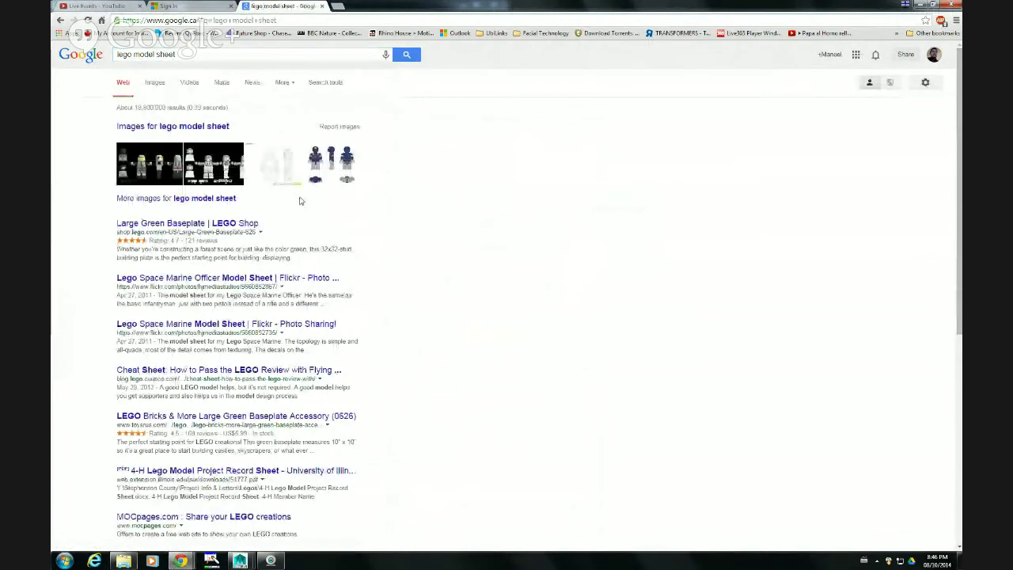
# Step: Show the image results and open the LEGO Man front-and-side line drawing from Pinterest as a full-size image
pyautogui.click(161, 85)
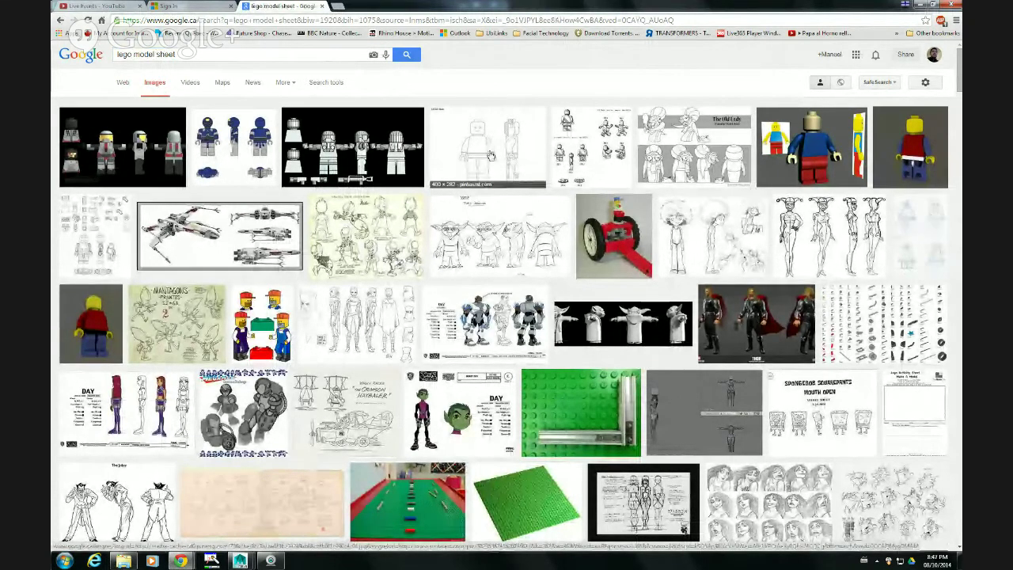
pyautogui.click(490, 155)
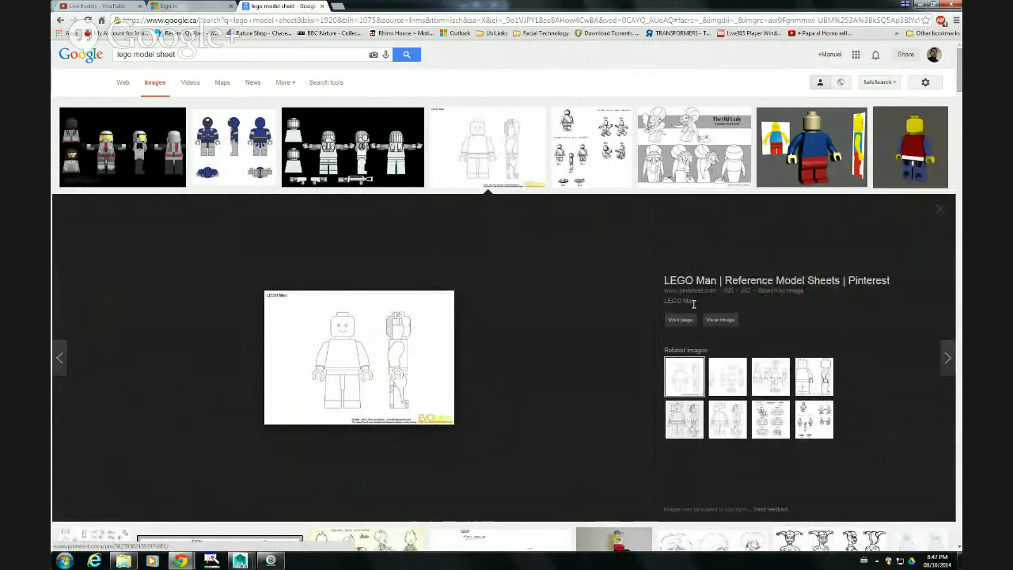
pyautogui.click(718, 320)
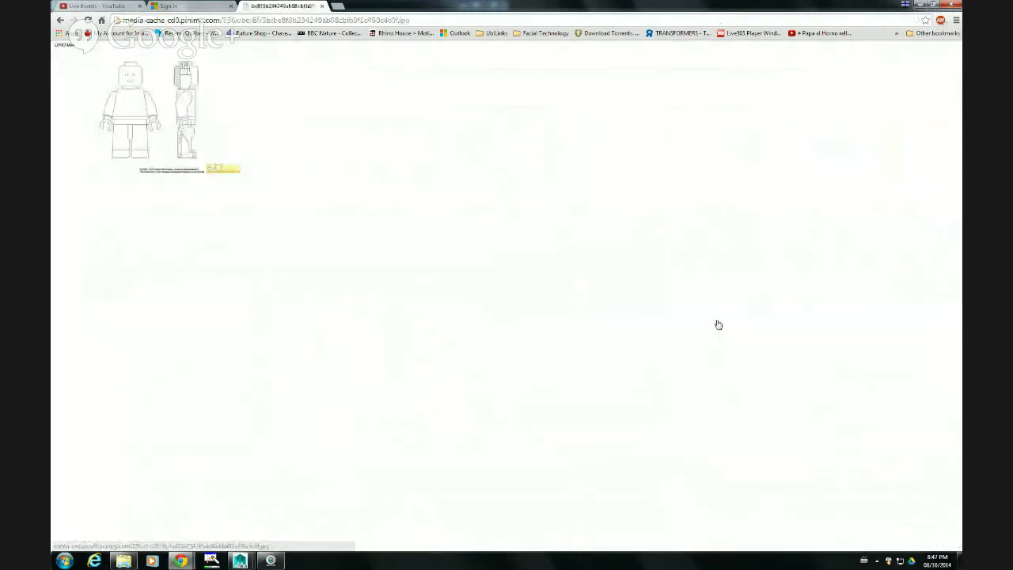
# Step: Start saving the LEGO Man drawing as an image and browse to Documents > LegoMan > sourceimages as its destination
pyautogui.rightClick(152, 103)
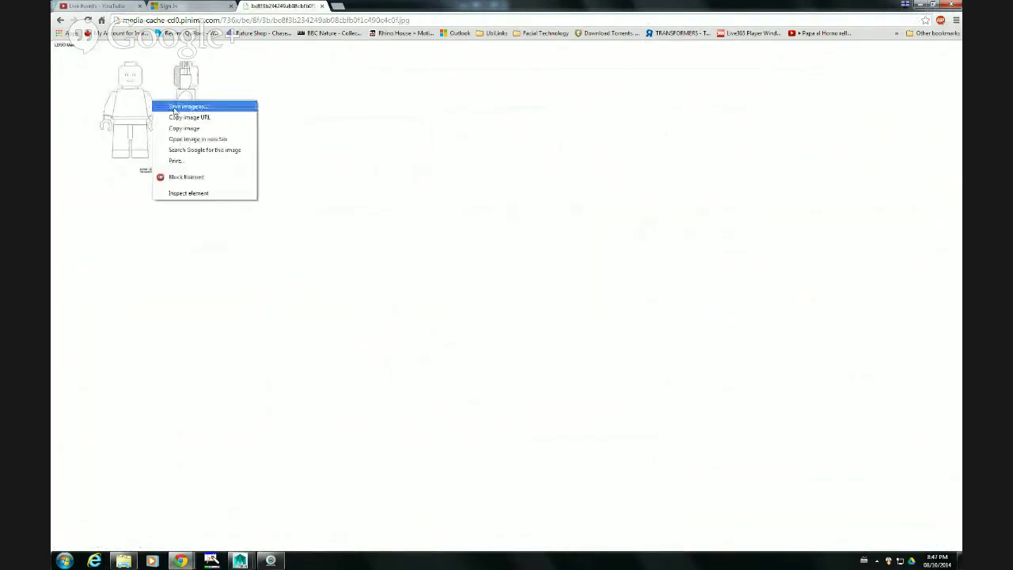
pyautogui.click(174, 108)
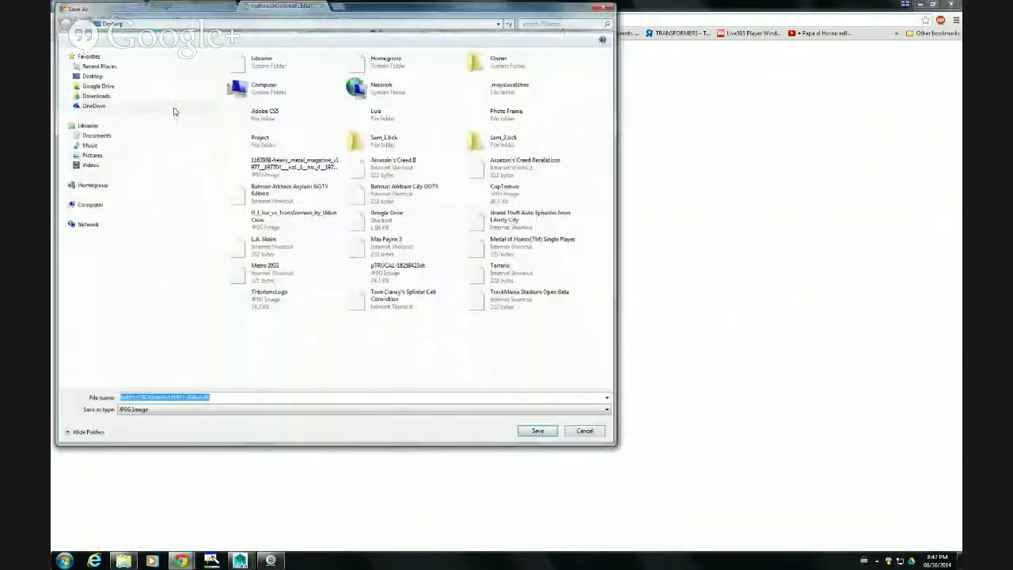
pyautogui.moveTo(309, 17); pyautogui.dragTo(475, 87)
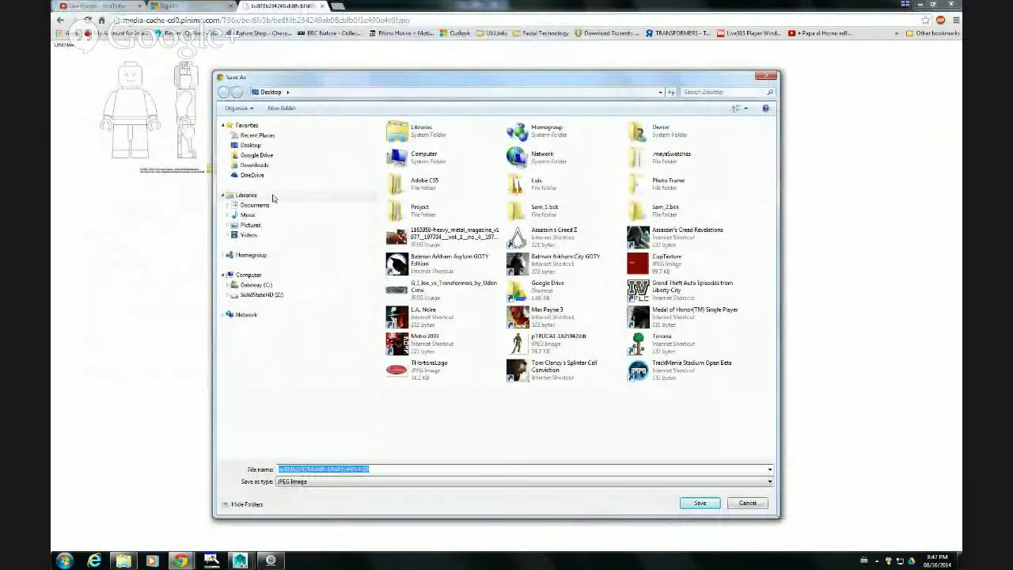
pyautogui.click(255, 205)
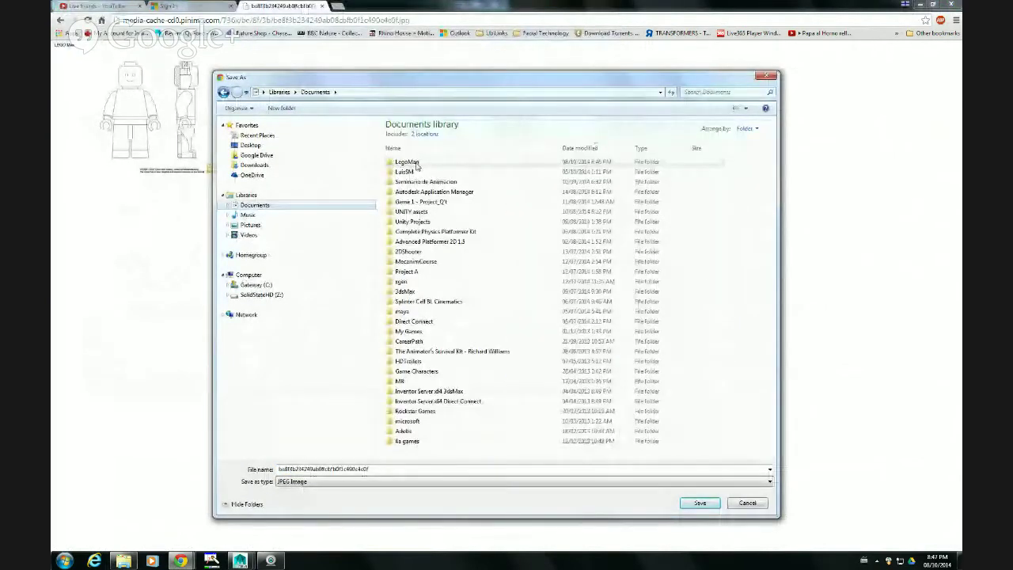
pyautogui.doubleClick(411, 170)
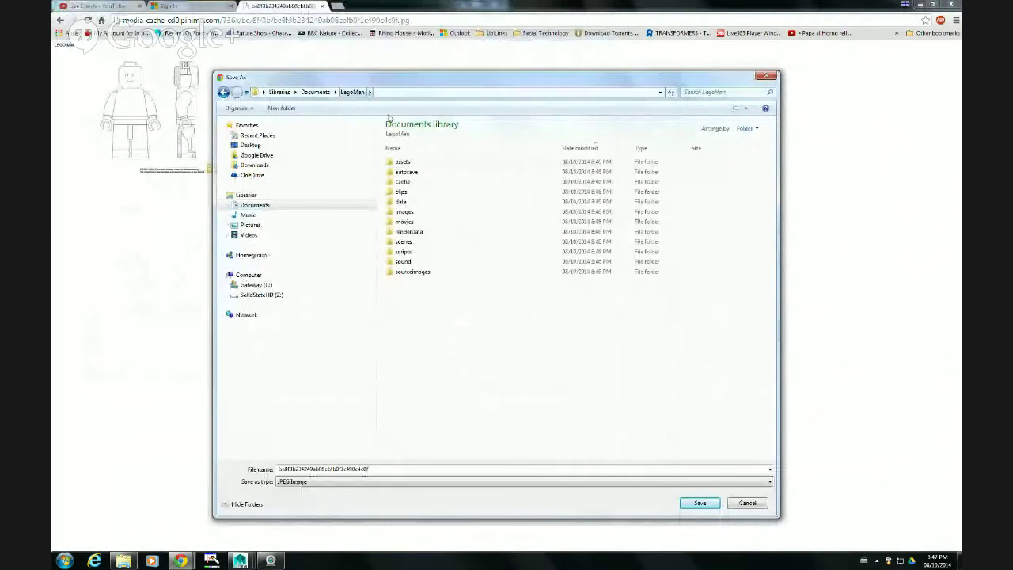
pyautogui.doubleClick(412, 272)
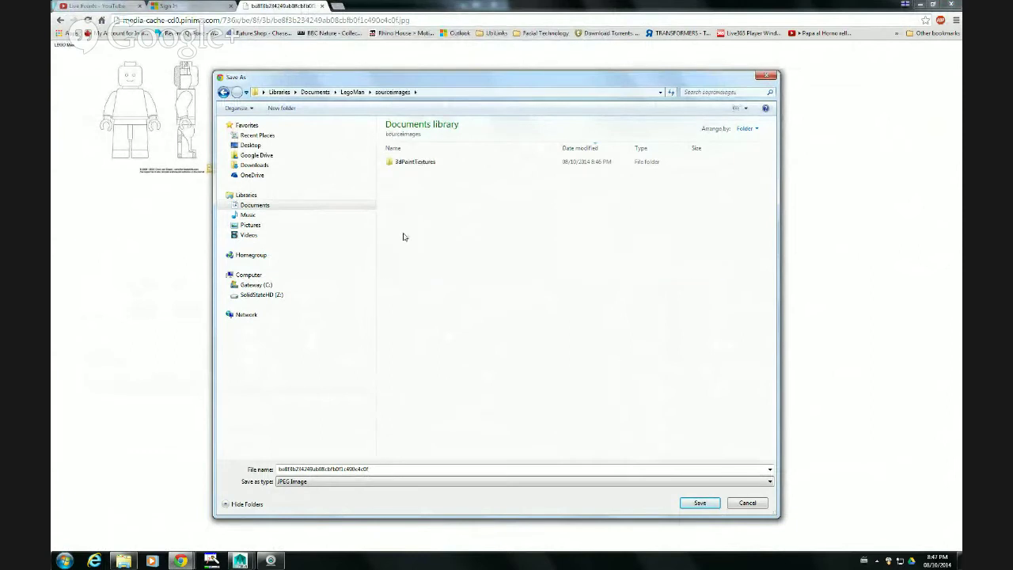
# Step: Name the image LegoModelSheet and save it as a JPEG in the sourceimages folder
pyautogui.doubleClick(363, 468)
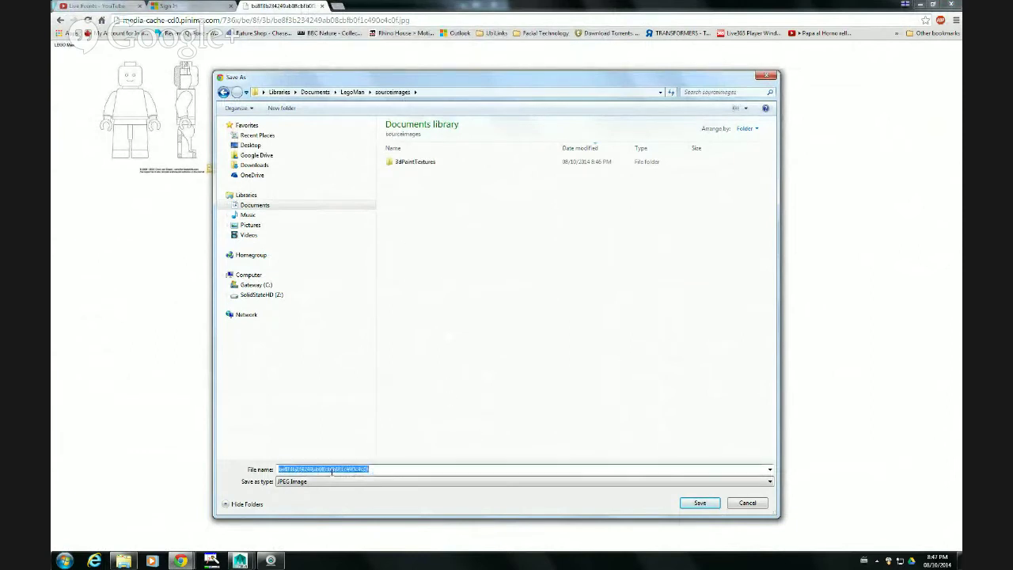
pyautogui.write('LegoM')
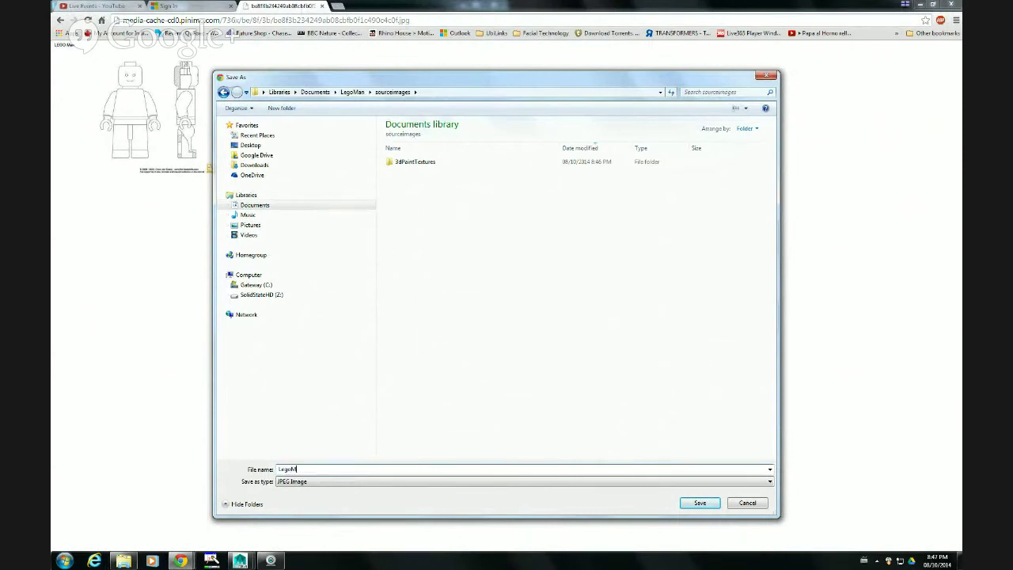
pyautogui.write('odels')
pyautogui.click(704, 504)
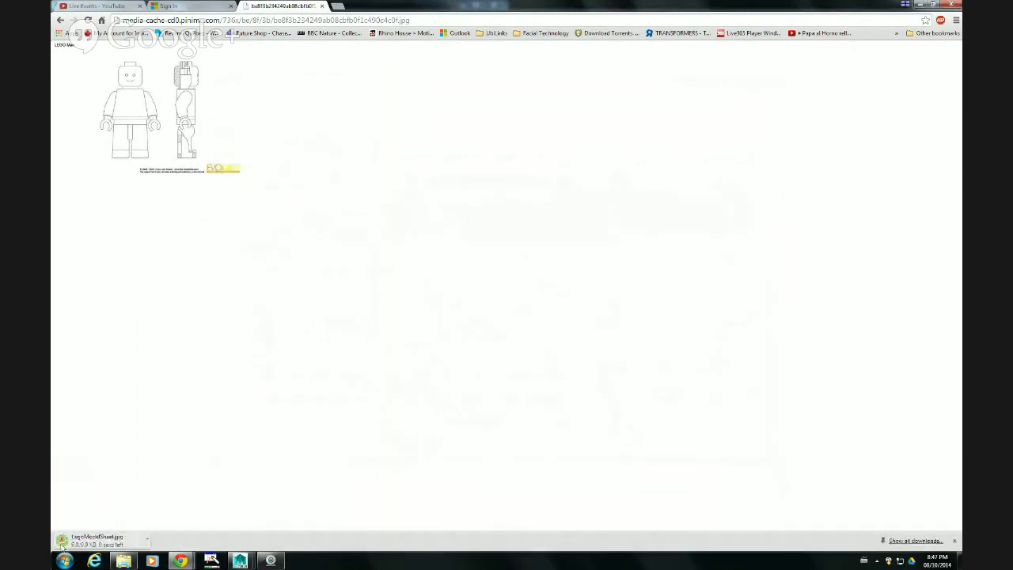
# Step: Switch to Maya and change from the perspective view to a full-size front view
pyautogui.moveTo(240, 560)
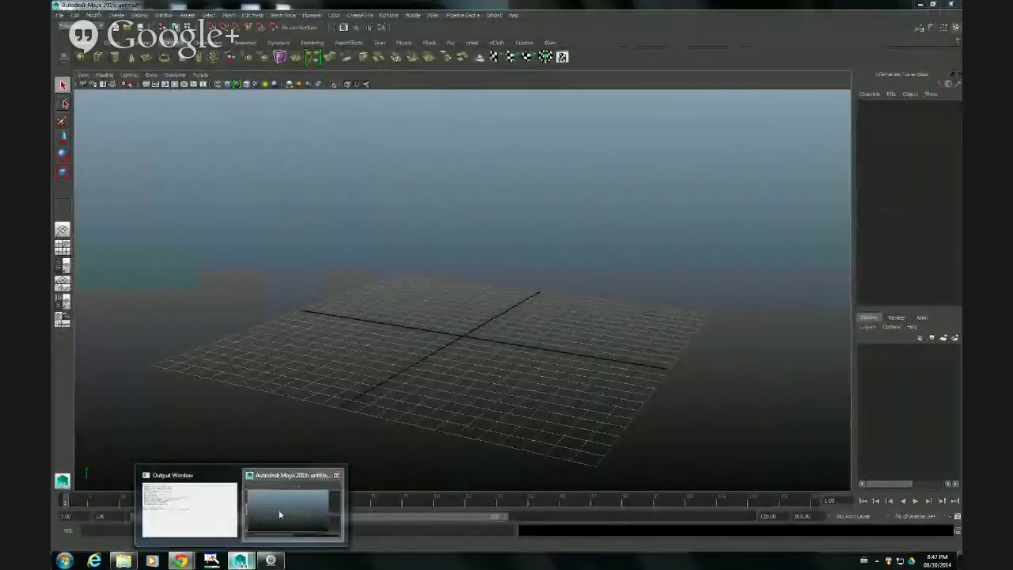
pyautogui.click(278, 509)
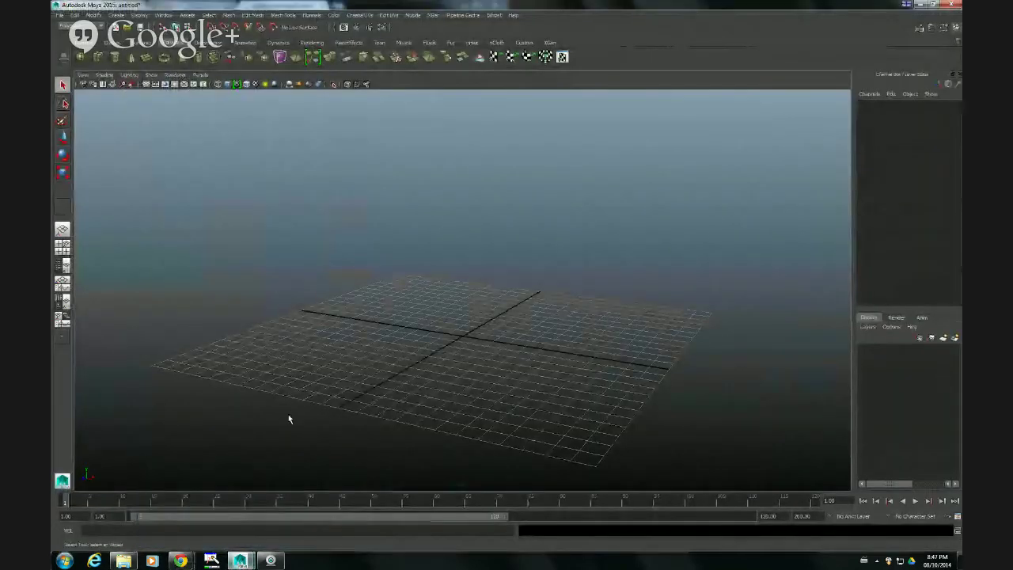
pyautogui.keyDown('alt'); pyautogui.moveTo(288, 418); pyautogui.dragTo(448, 283); pyautogui.keyUp('alt')
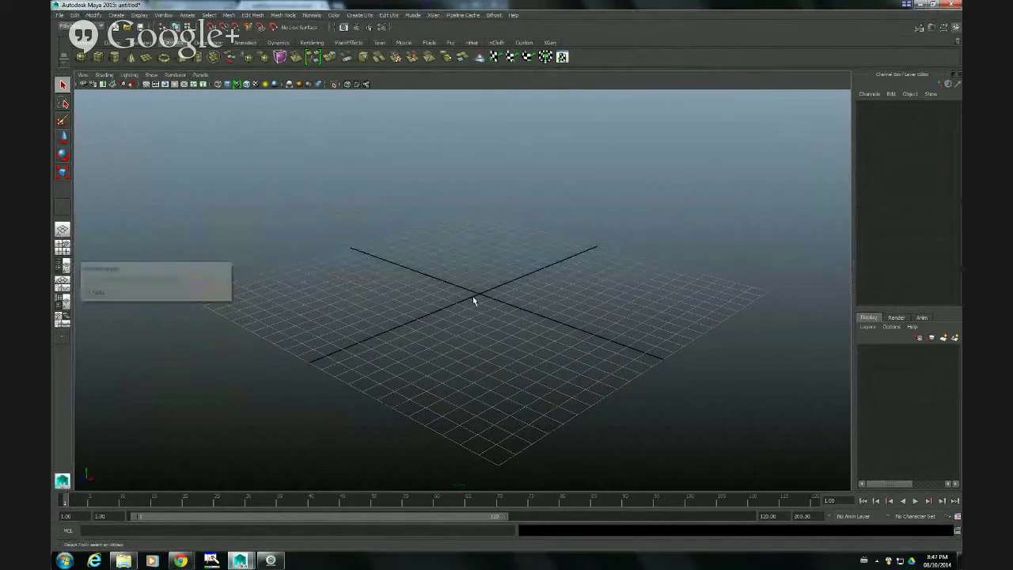
pyautogui.press('space')
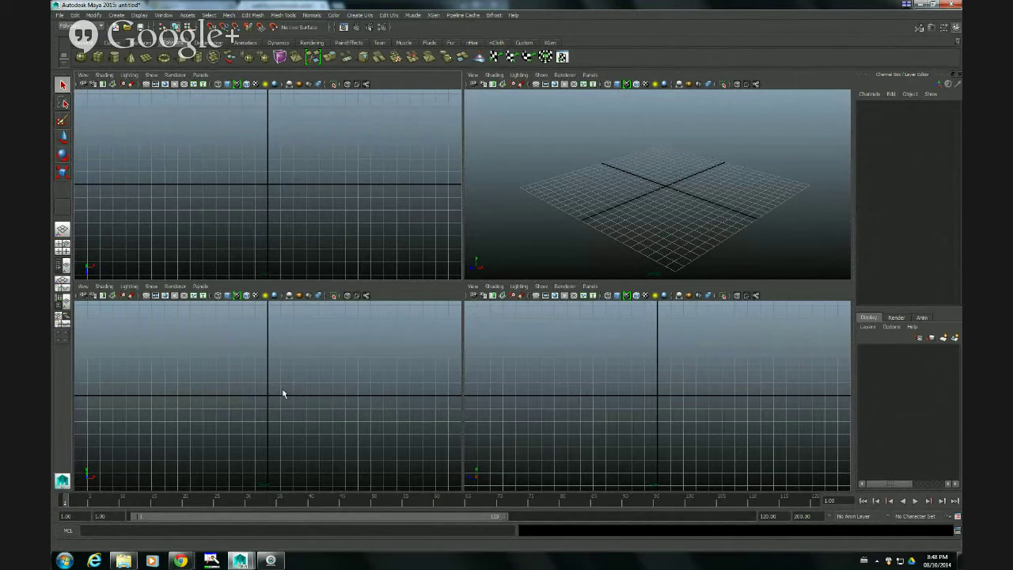
pyautogui.press('space')
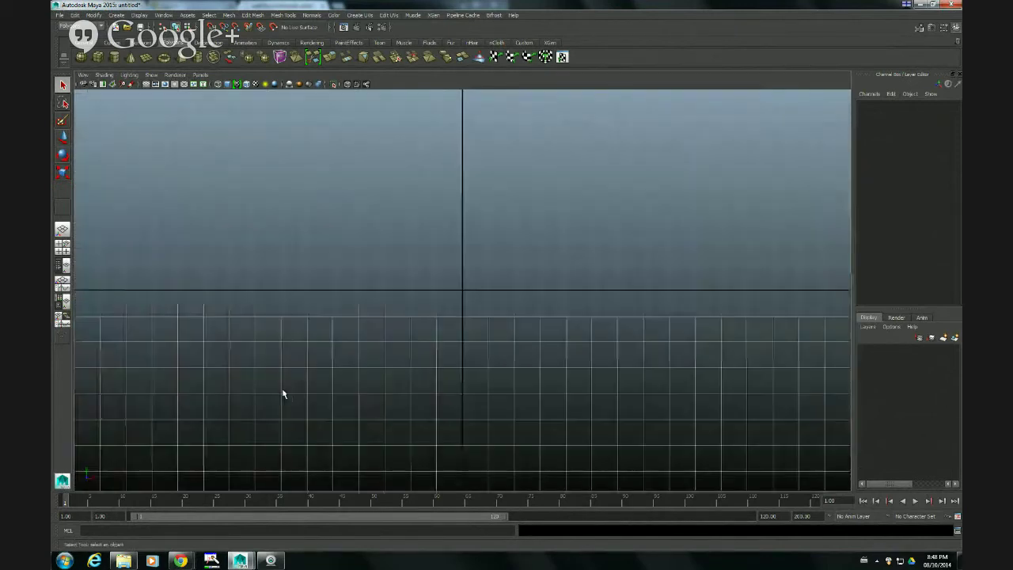
# Step: Import LegoModelSheet.jpg from sourceimages as an image plane in the front view and frame it
pyautogui.click(85, 79)
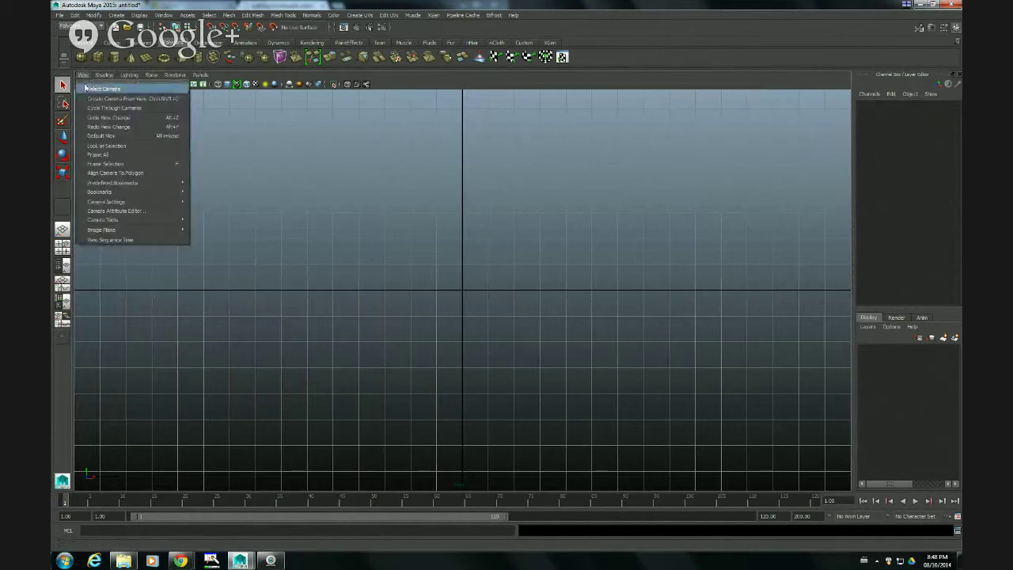
pyautogui.moveTo(138, 234)
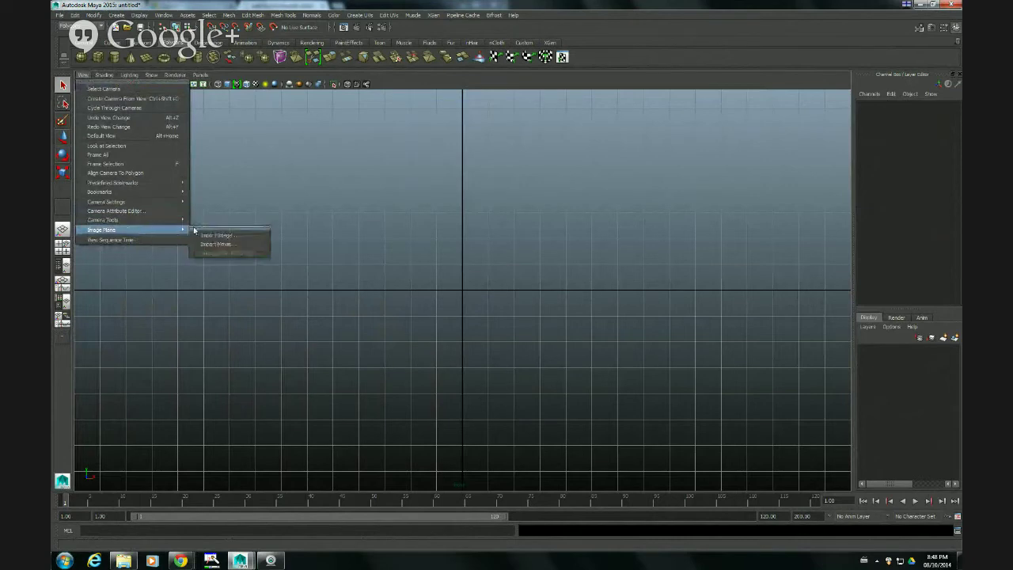
pyautogui.click(237, 236)
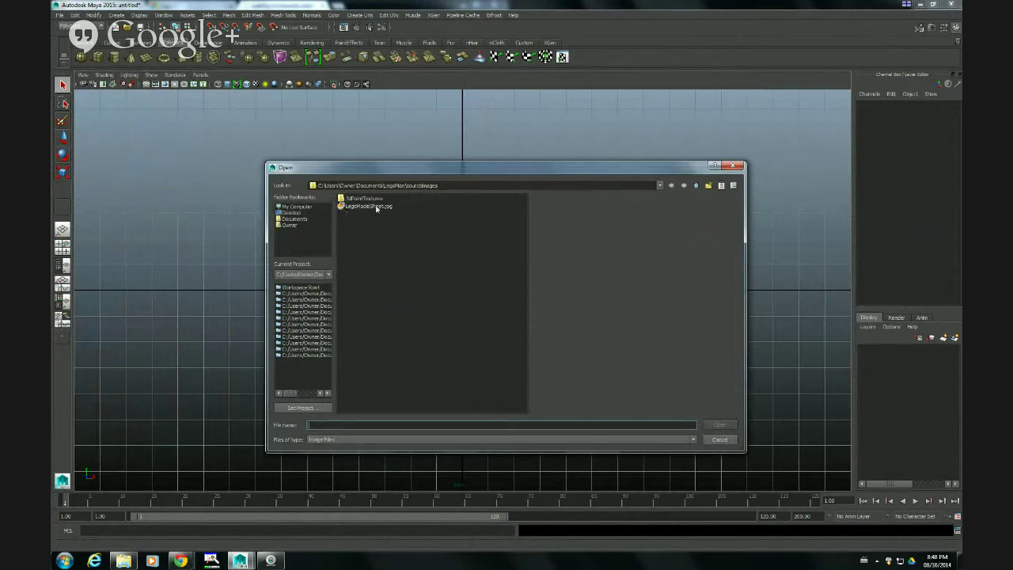
pyautogui.click(375, 207)
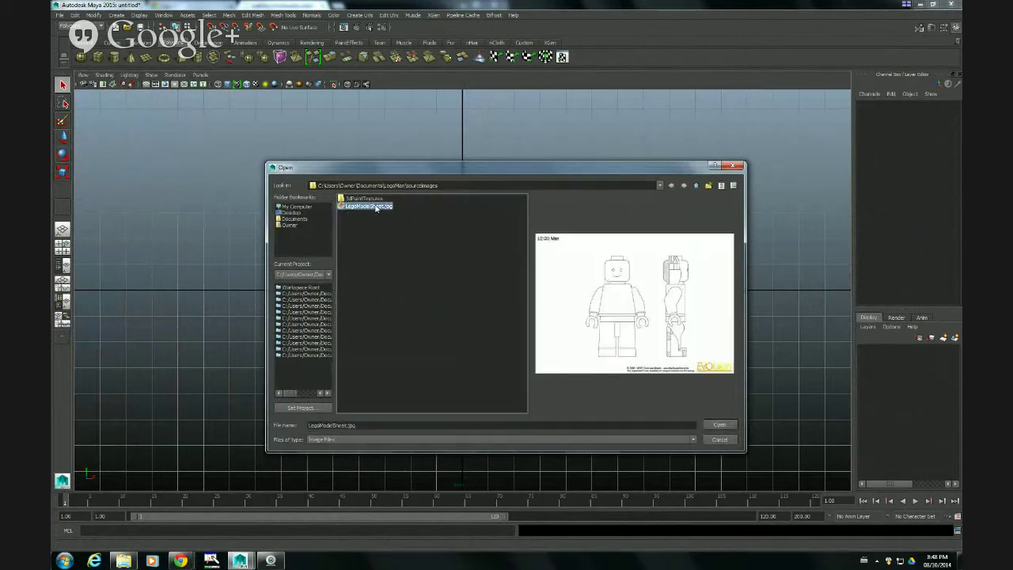
pyautogui.click(718, 426)
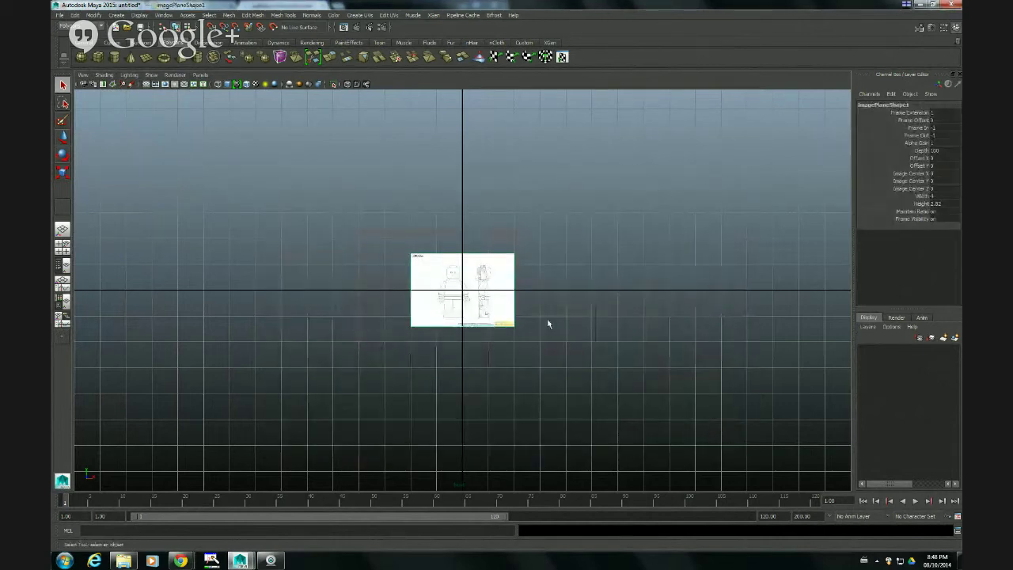
pyautogui.press('f')
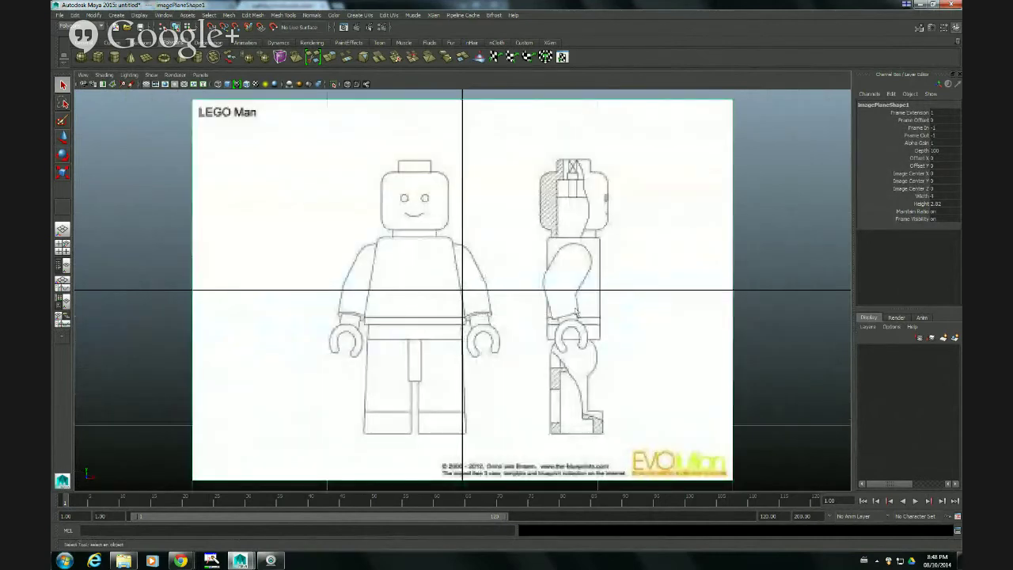
# Step: Move the image plane up about 1.06 units so the figure's feet stand on the horizontal grid axis
pyautogui.scroll(-3, 574, 314)
pyautogui.scroll(2, 561, 313)
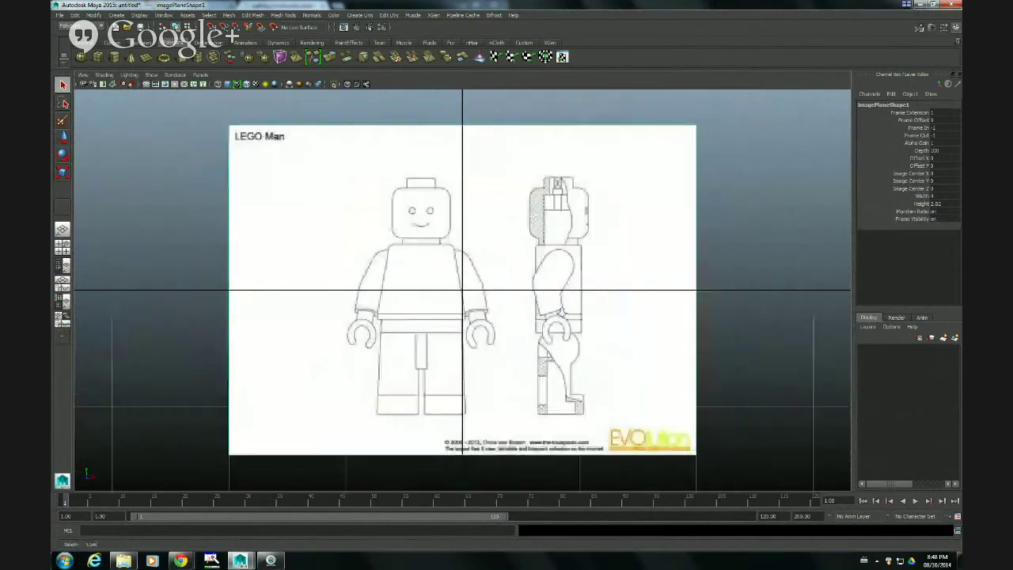
pyautogui.scroll(-1, 560, 312)
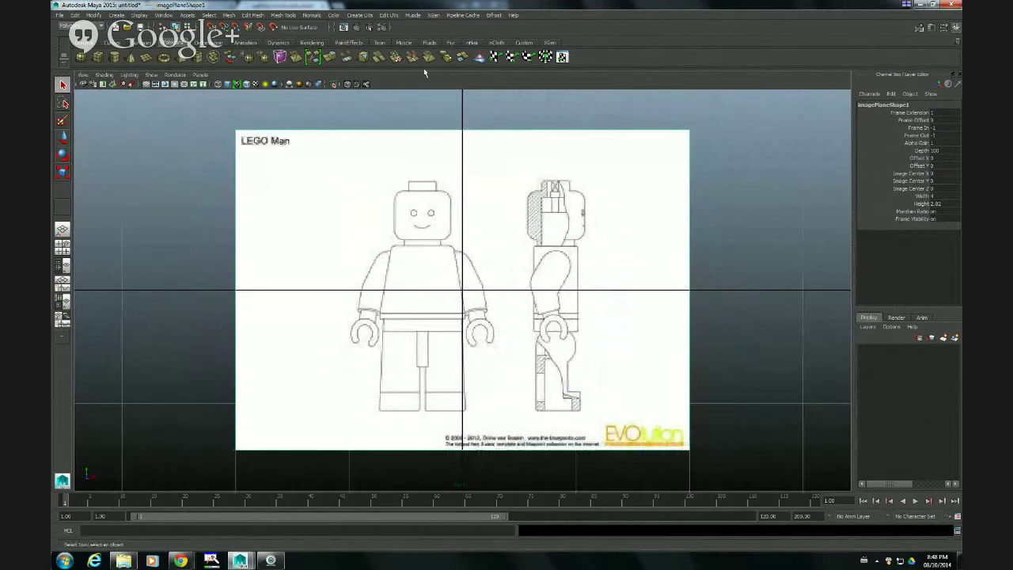
pyautogui.press('w')
pyautogui.scroll(-2, 594, 223)
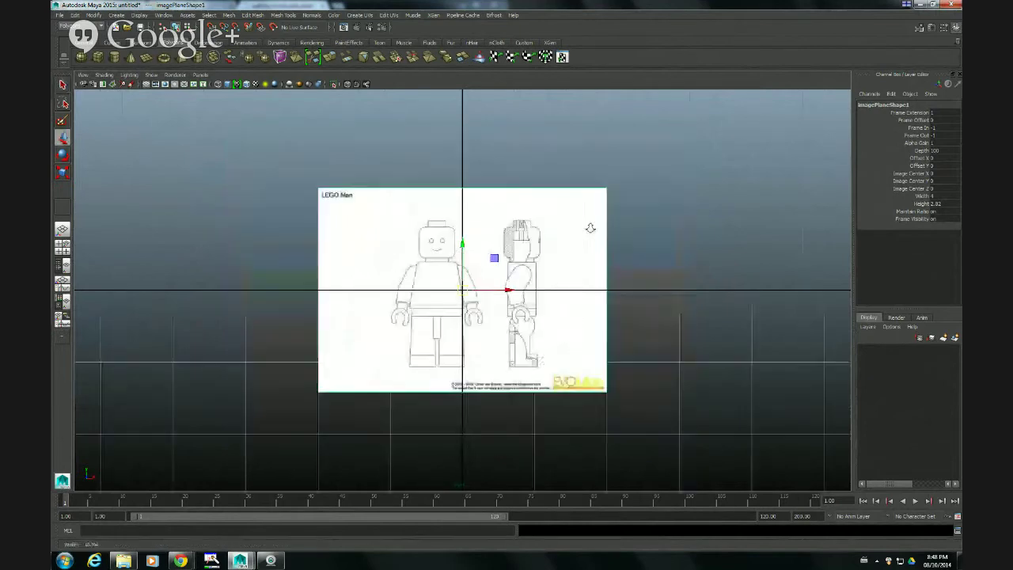
pyautogui.scroll(1, 597, 233)
pyautogui.scroll(2, 601, 234)
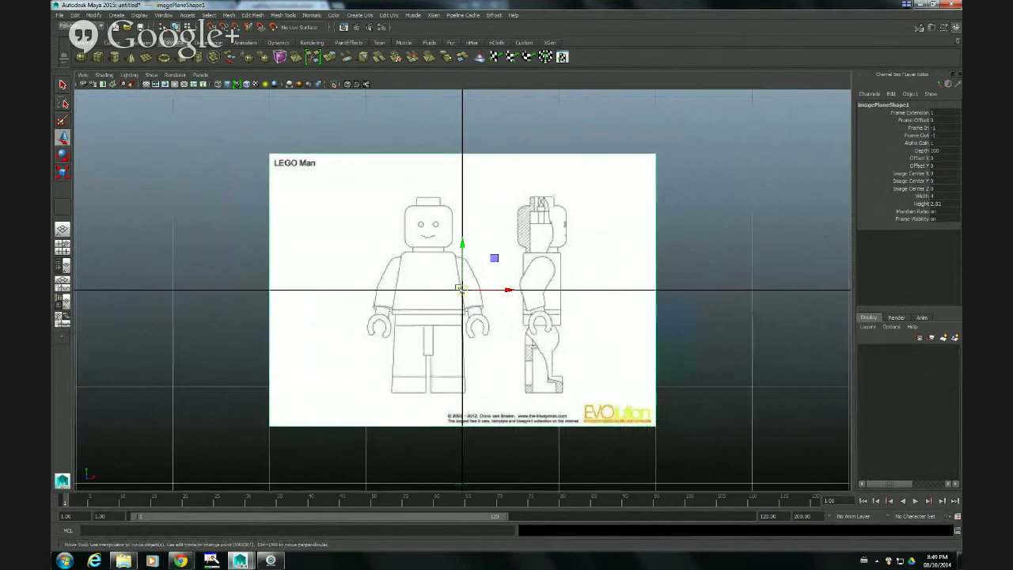
pyautogui.moveTo(462, 245); pyautogui.dragTo(475, 142)
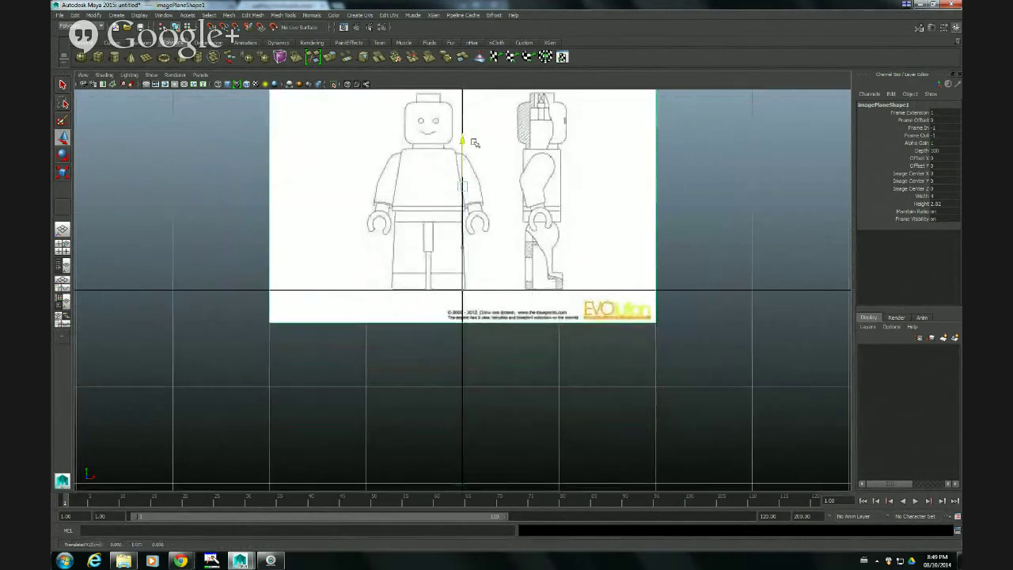
pyautogui.keyDown('alt'); pyautogui.moveTo(515, 153); pyautogui.dragTo(512, 265, button='middle'); pyautogui.keyUp('alt')
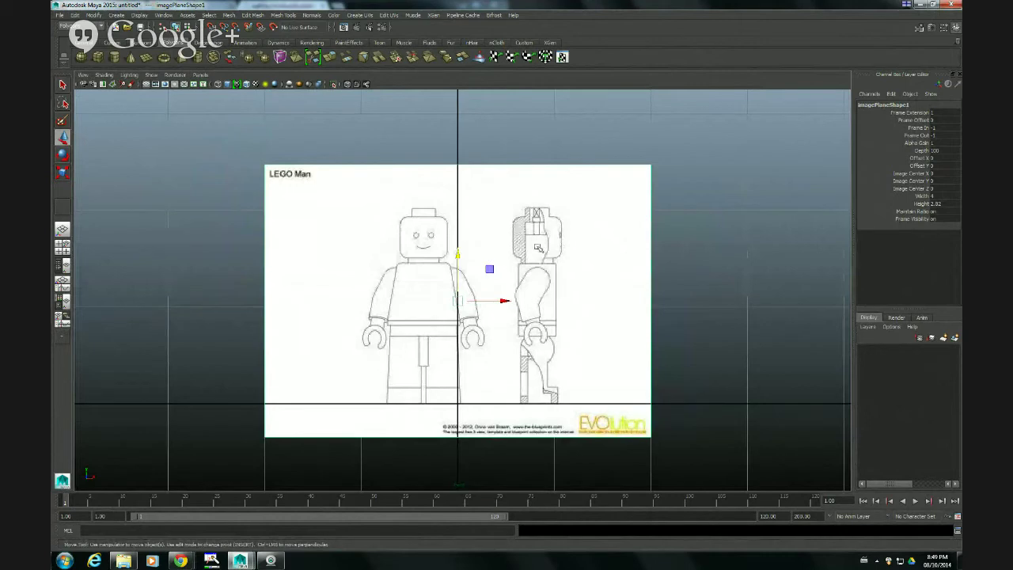
# Step: Try setting the image plane's height to 2.85, revert the height, and deselect the plane
pyautogui.doubleClick(941, 204)
pyautogui.write('2.85')
pyautogui.press('Return')
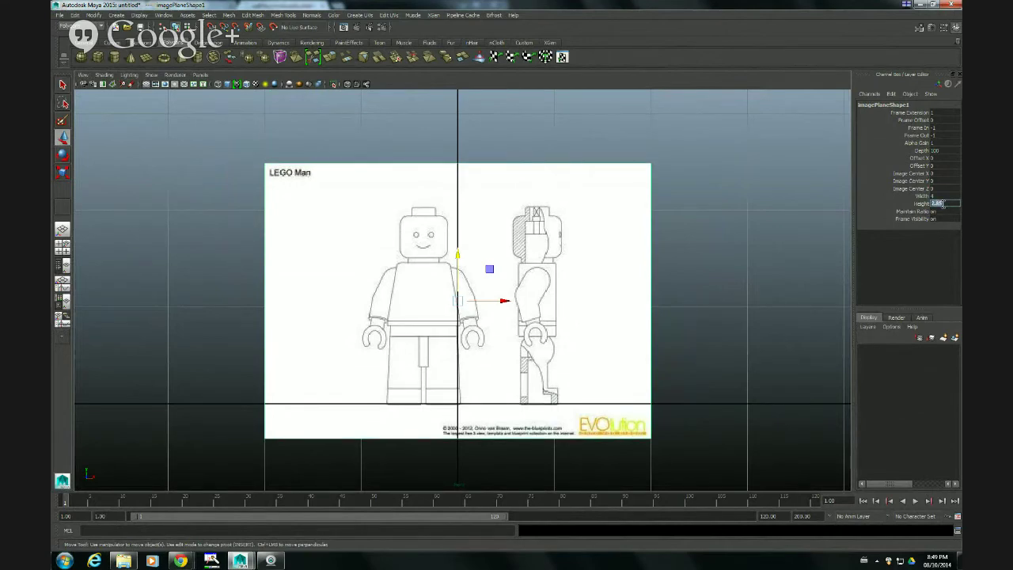
pyautogui.press('Return')
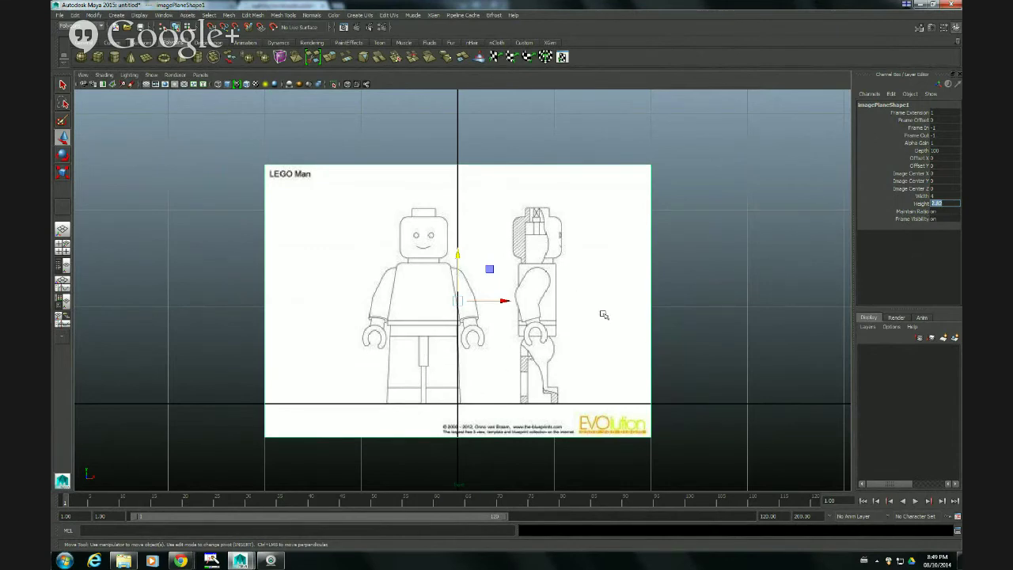
pyautogui.click(678, 320)
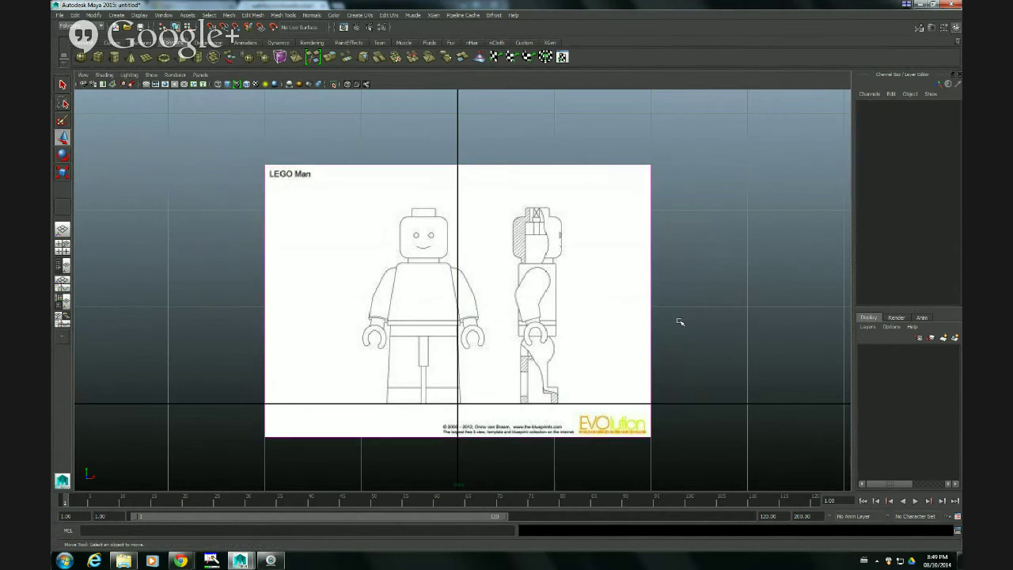
# Step: Set the image plane's Translate Y to 1.065 to fine-tune how the feet rest on the grid axis, and keep the plane selected
pyautogui.click(611, 197)
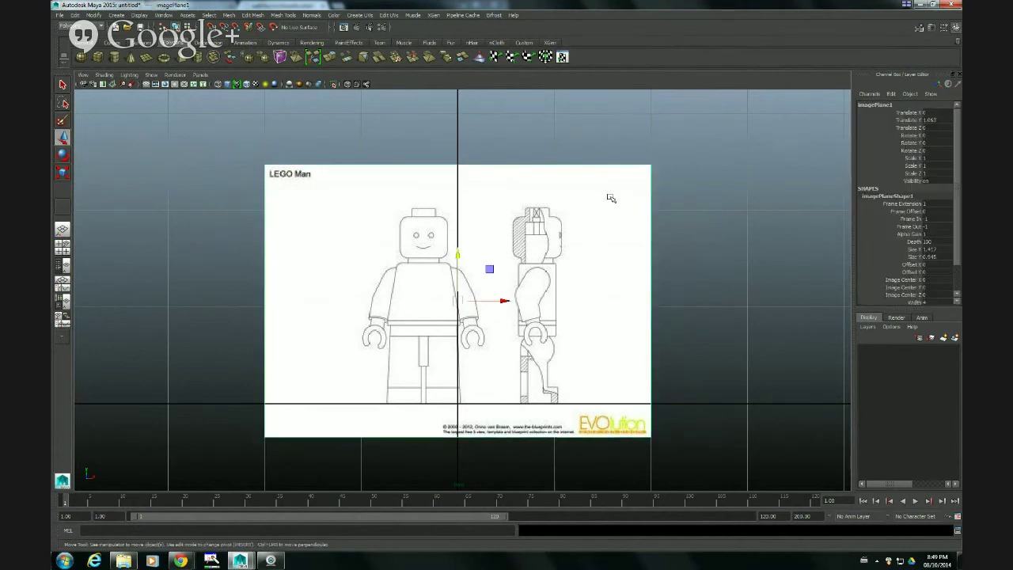
pyautogui.click(740, 261)
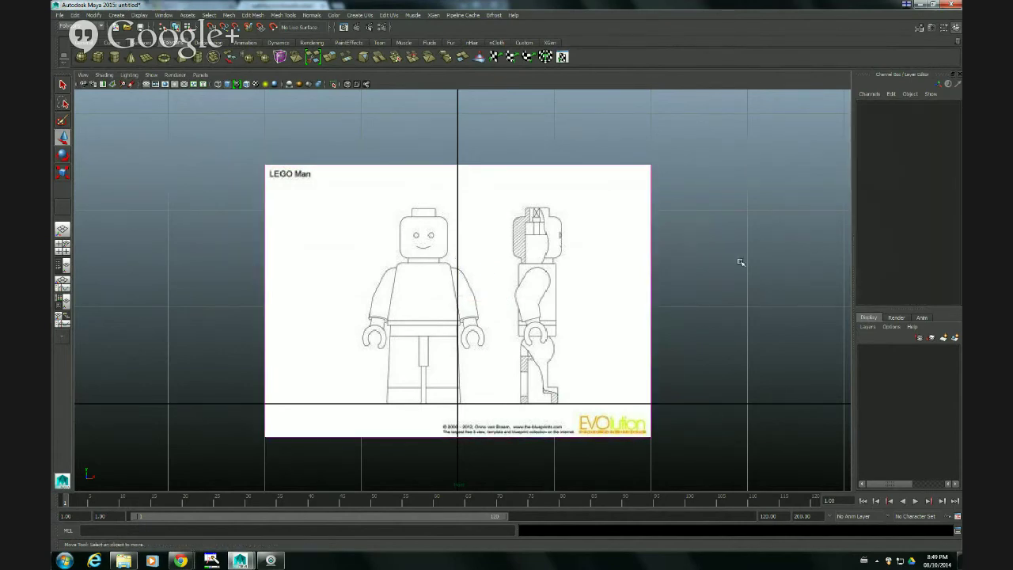
pyautogui.click(618, 198)
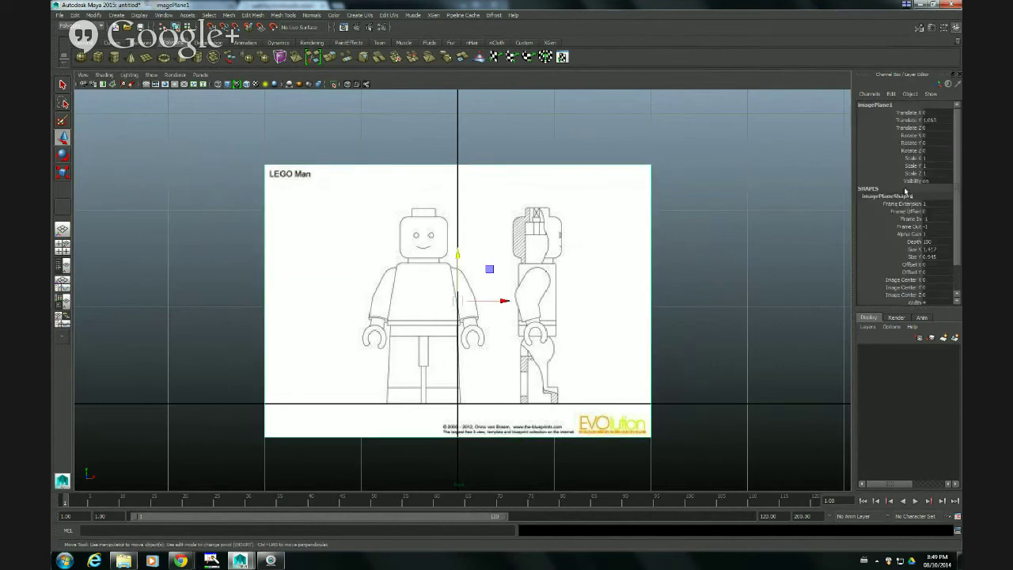
pyautogui.doubleClick(932, 121)
pyautogui.click(933, 121)
pyautogui.doubleClick(941, 120)
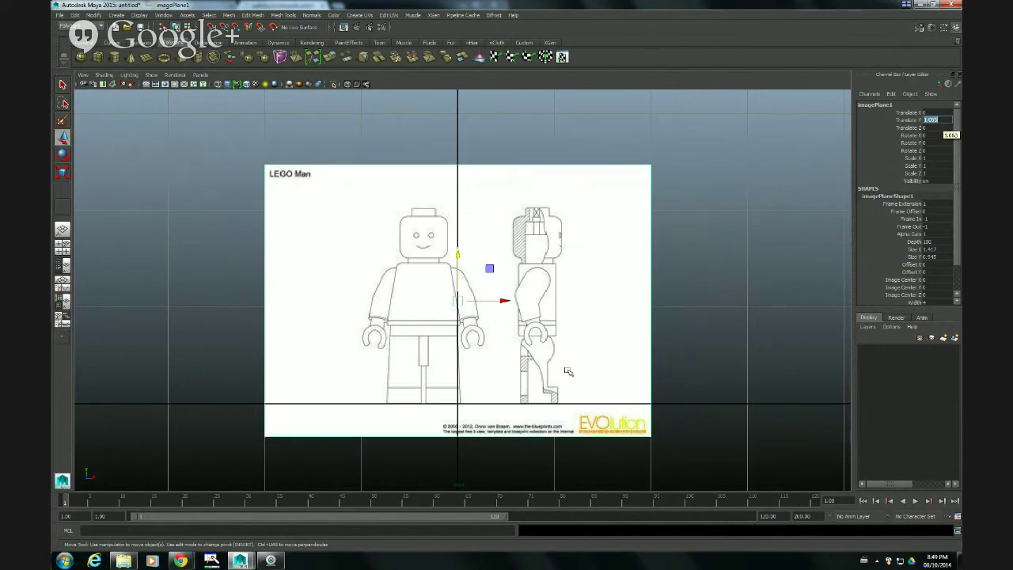
pyautogui.click(717, 262)
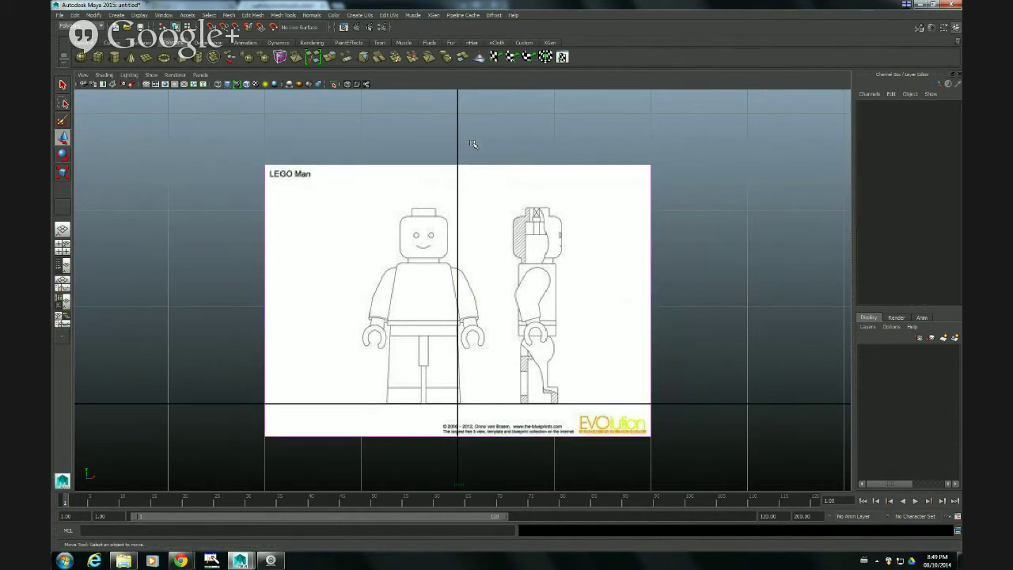
pyautogui.moveTo(476, 149); pyautogui.dragTo(493, 198)
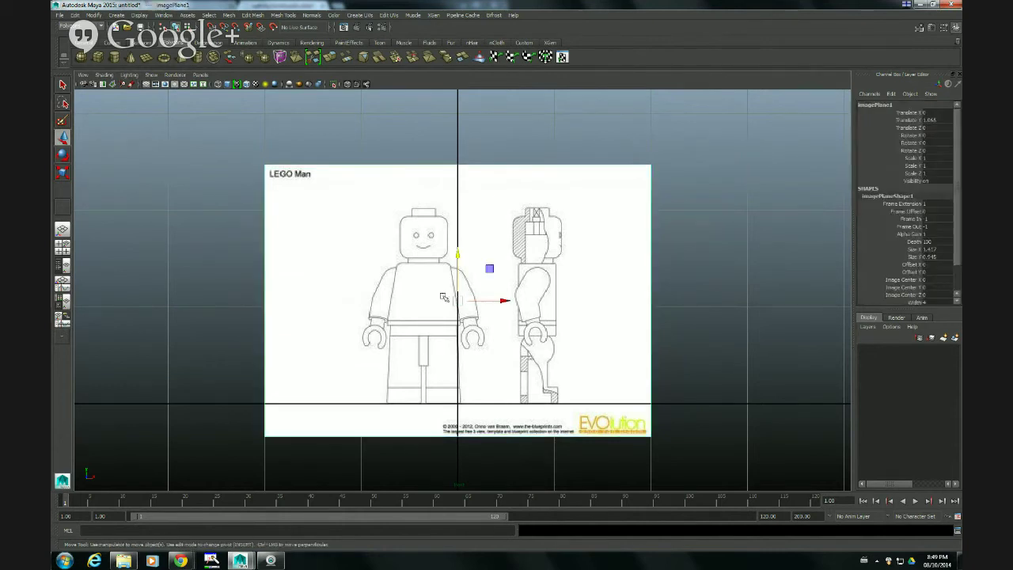
# Step: Centre the front figure on the vertical grid axis by moving the image plane sideways and setting Translate X to 0.35
pyautogui.moveTo(503, 301); pyautogui.dragTo(536, 301)
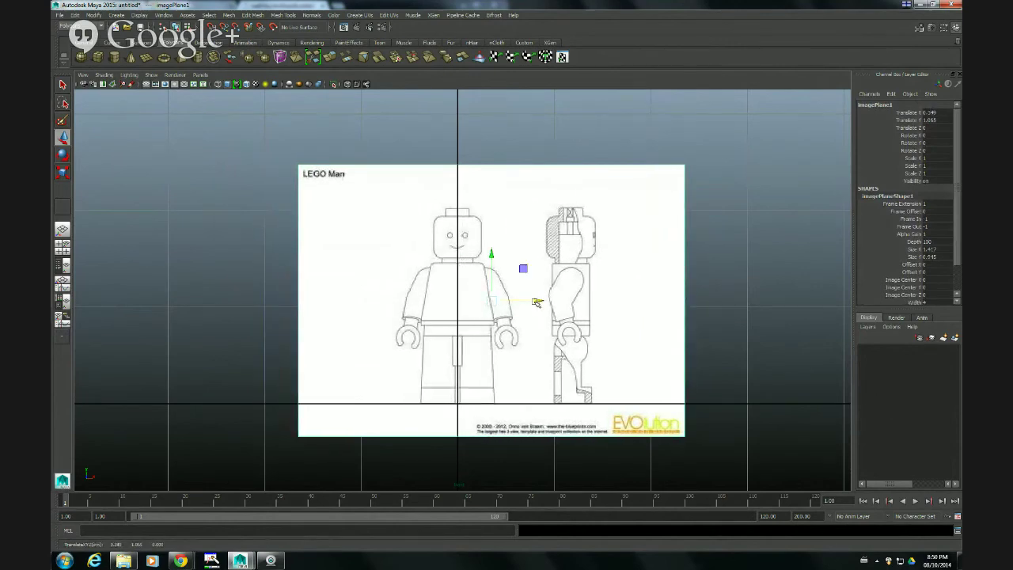
pyautogui.doubleClick(941, 113)
pyautogui.press('BackSpace')
pyautogui.write('.356')
pyautogui.press('Return')
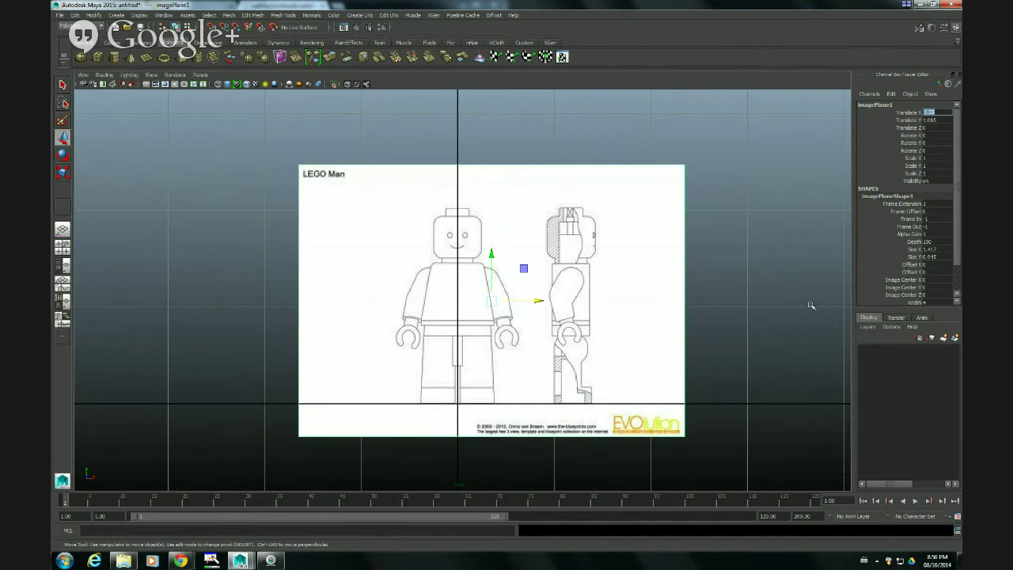
# Step: Make the front image plane semi-transparent by setting its Alpha Gain to 0.25, and deselect it
pyautogui.click(927, 235)
pyautogui.write('.25')
pyautogui.press('Return')
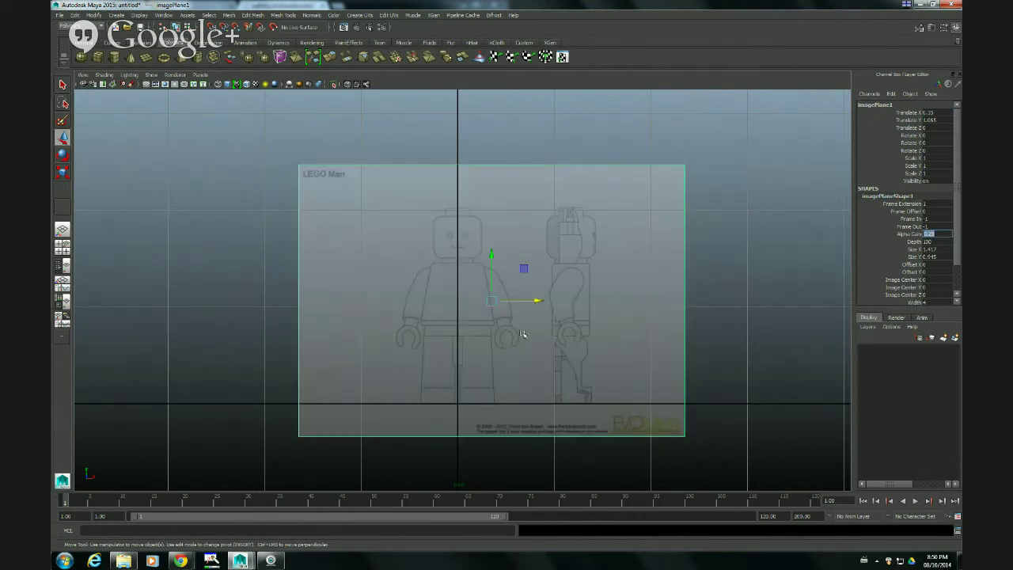
pyautogui.click(723, 189)
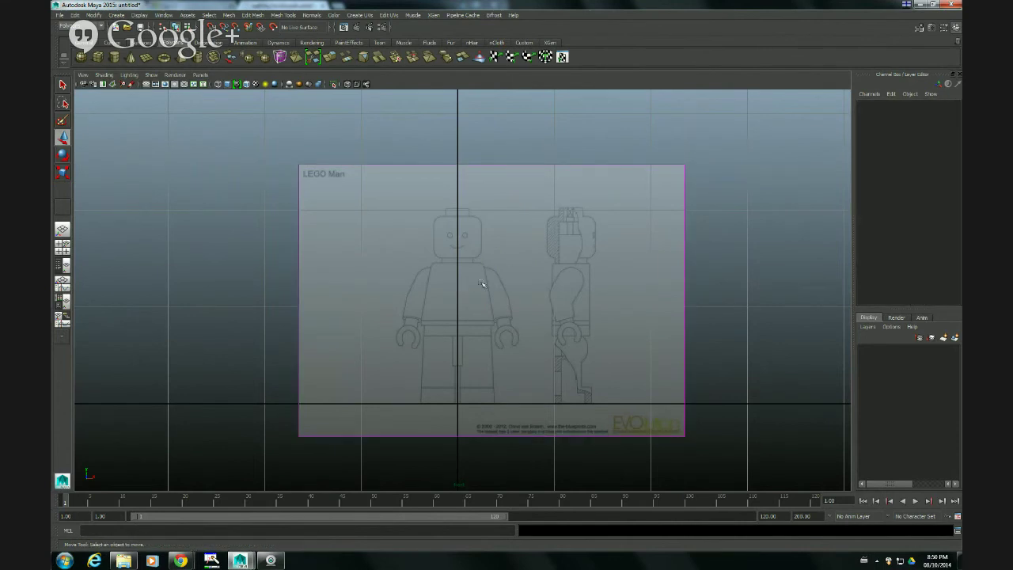
# Step: Import LegoModelSheet.jpg from sourceimages as an image plane in the side view and frame it
pyautogui.press('space')
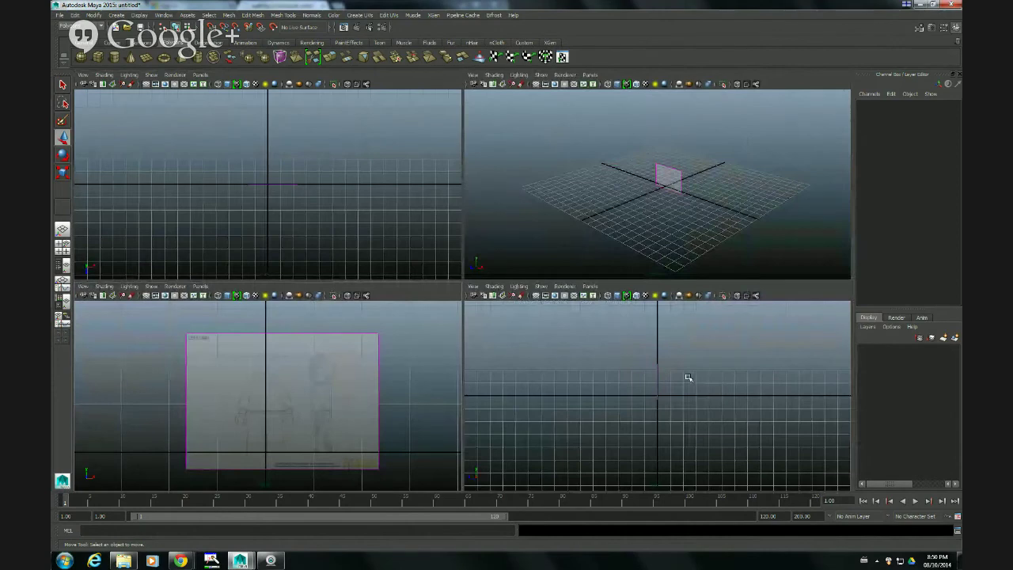
pyautogui.press('space')
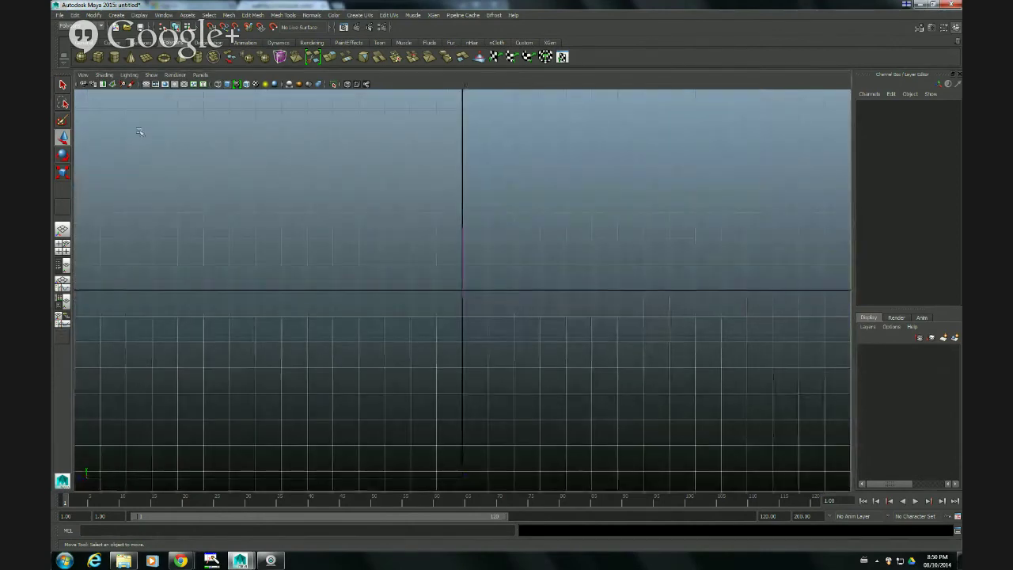
pyautogui.click(82, 75)
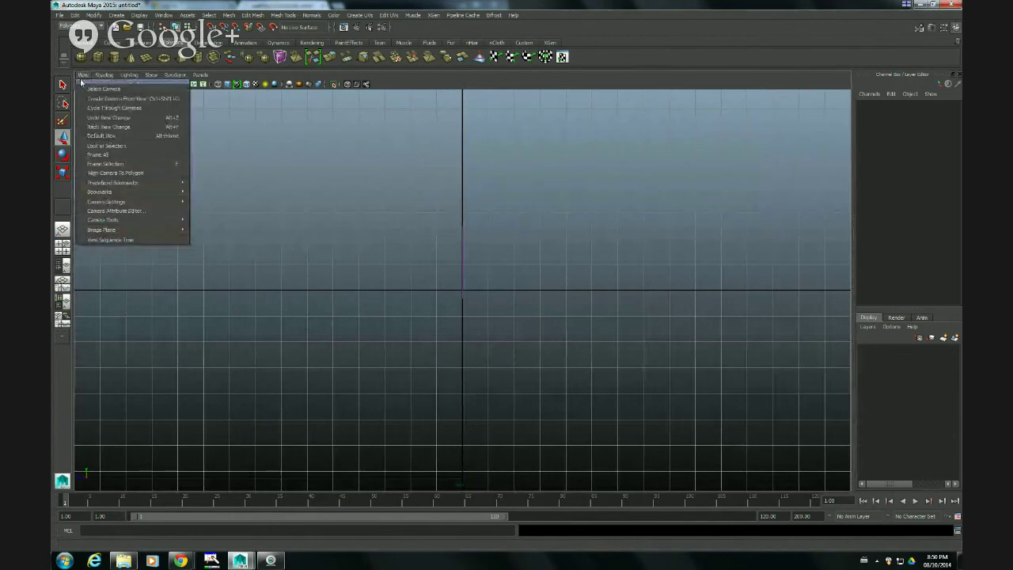
pyautogui.moveTo(130, 231)
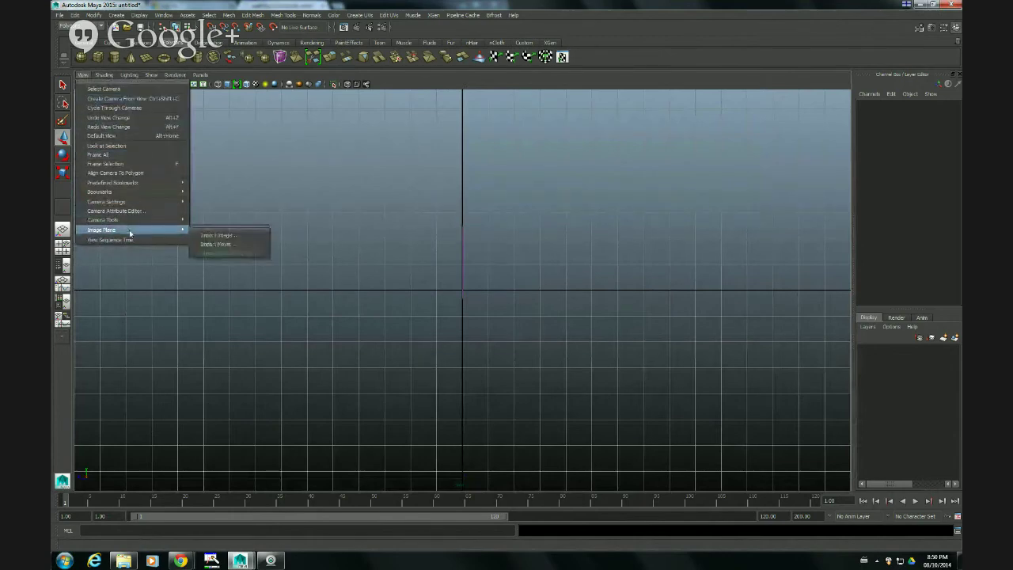
pyautogui.click(239, 236)
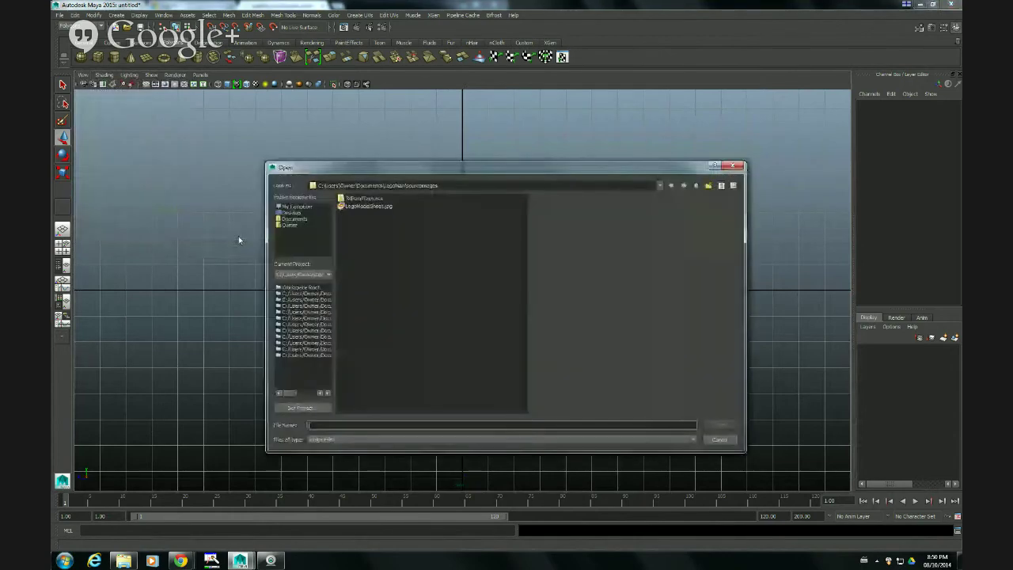
pyautogui.click(366, 204)
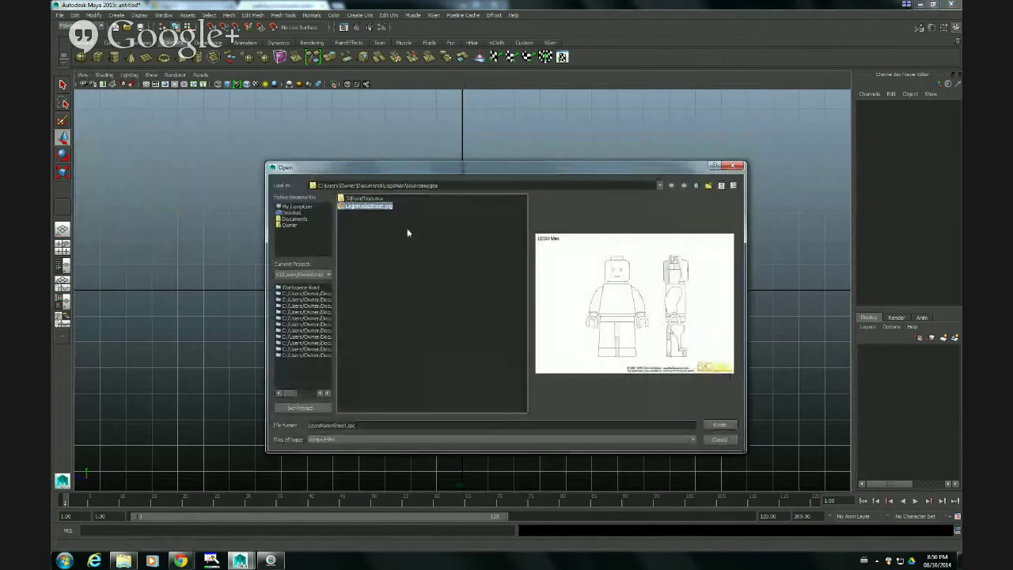
pyautogui.click(723, 426)
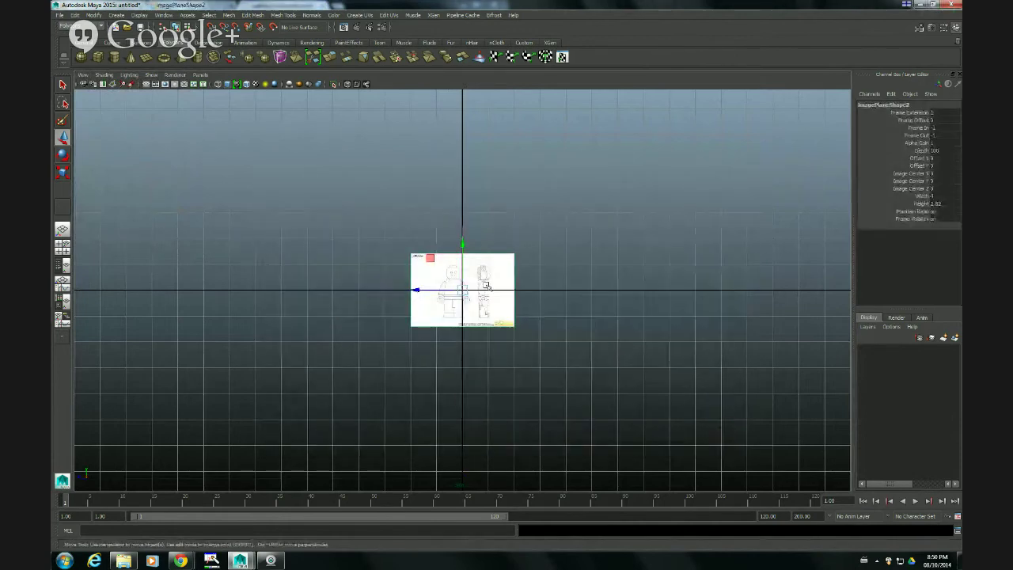
pyautogui.press('f')
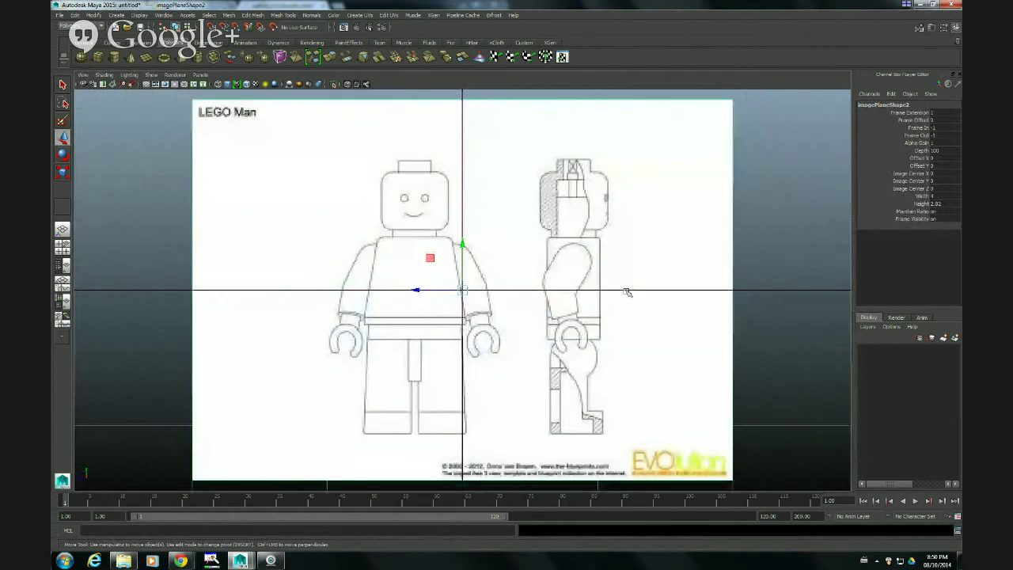
# Step: Check the front image plane's height position and set the side image plane's Translate Y to the matching 1.065
pyautogui.click(774, 250)
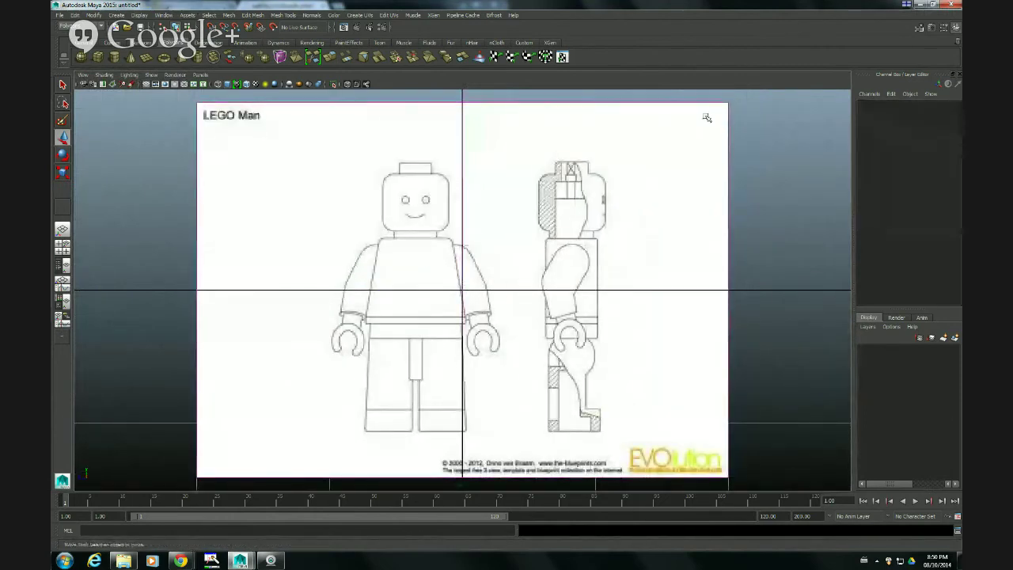
pyautogui.click(332, 403)
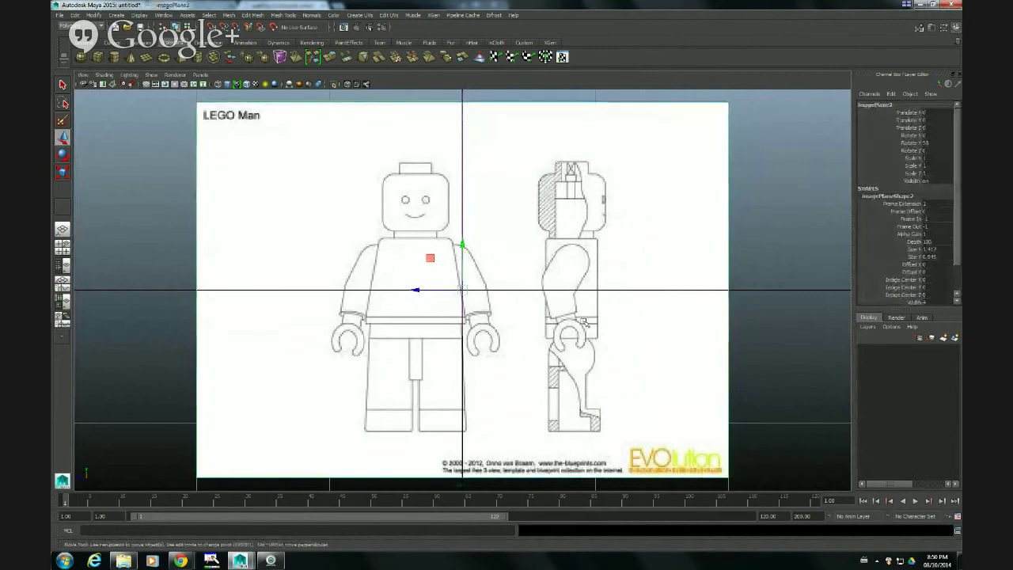
pyautogui.click(927, 120)
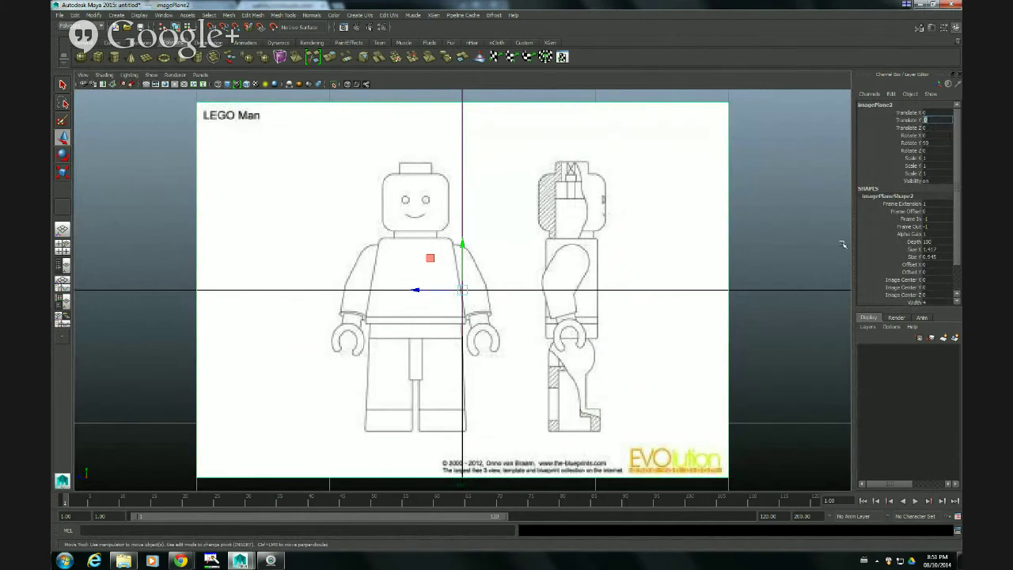
pyautogui.click(624, 309)
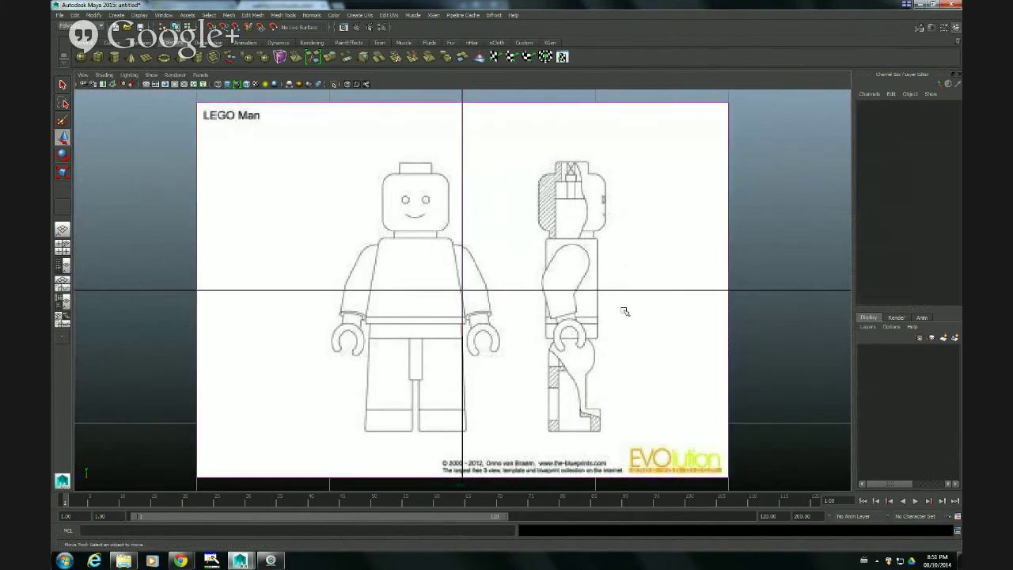
pyautogui.press('space')
pyautogui.press('space')
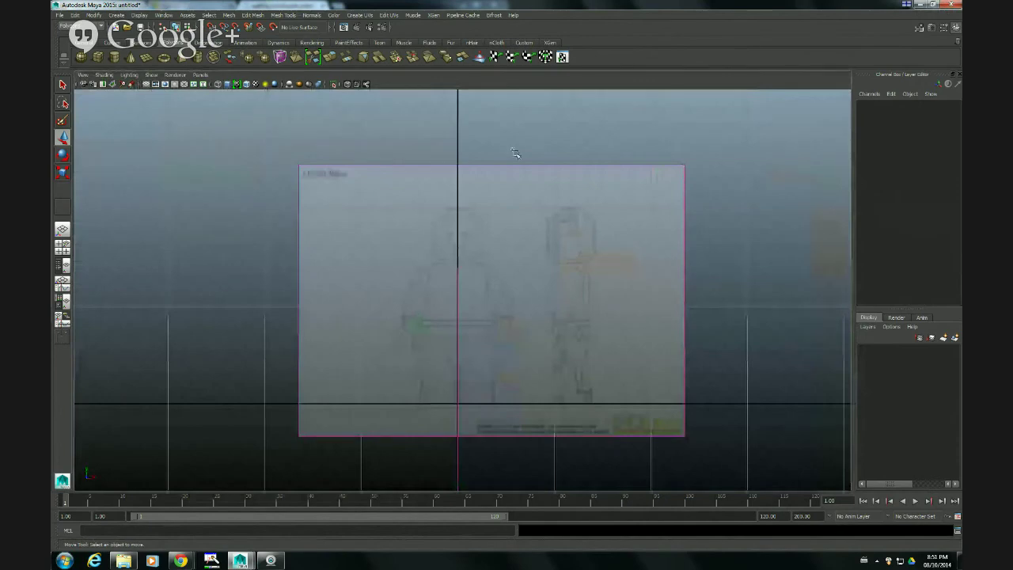
pyautogui.click(546, 200)
pyautogui.press('space')
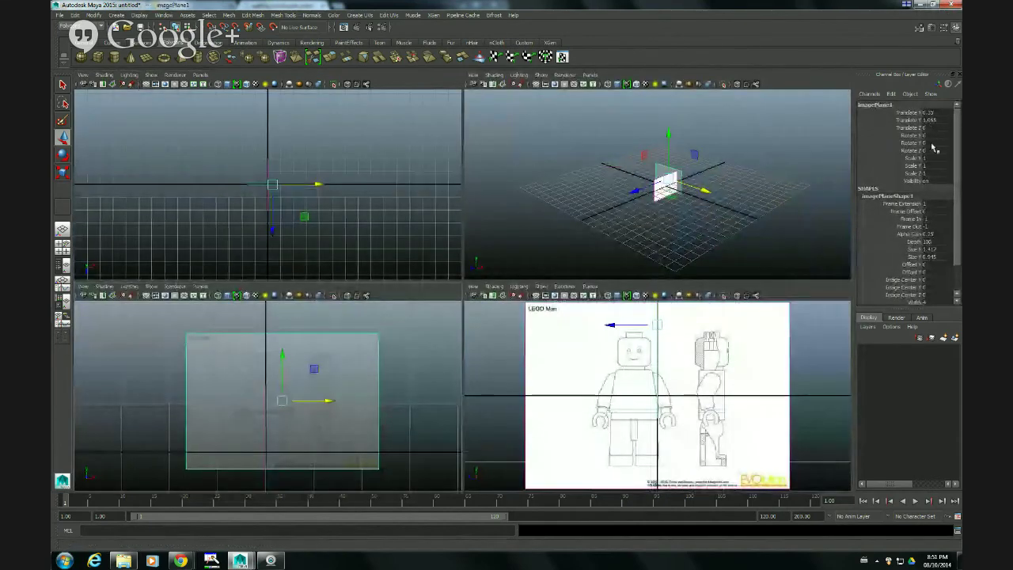
pyautogui.click(780, 369)
pyautogui.click(926, 119)
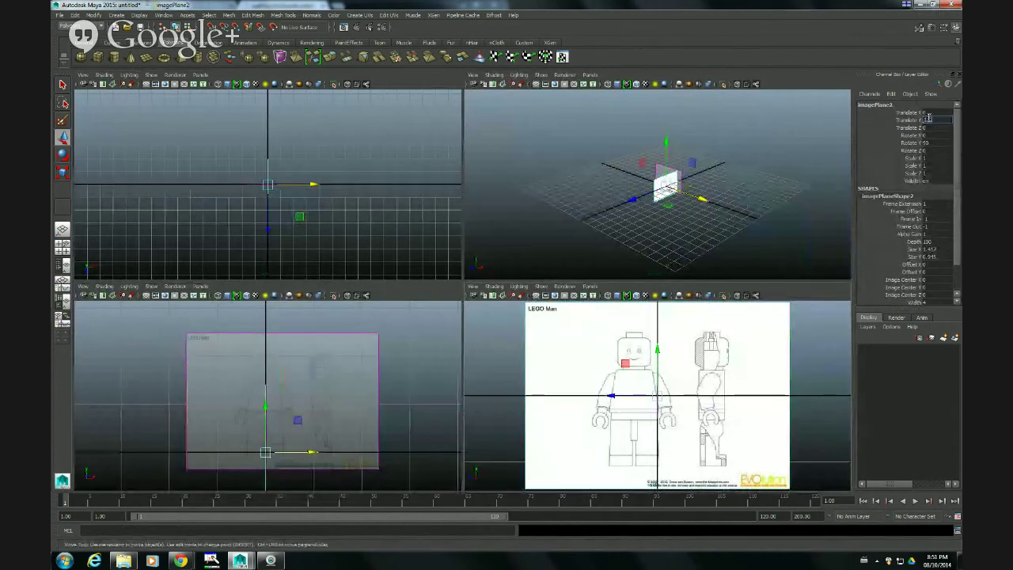
pyautogui.press('Return')
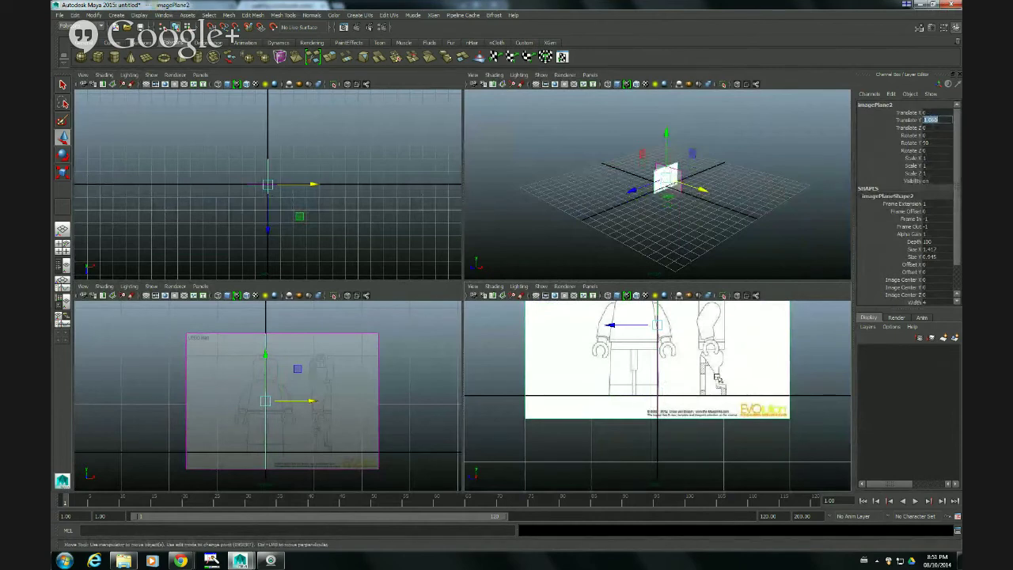
# Step: Set the side image plane's Alpha Gain to 0.25 and deselect the plane
pyautogui.click(936, 234)
pyautogui.write('.25')
pyautogui.press('Return')
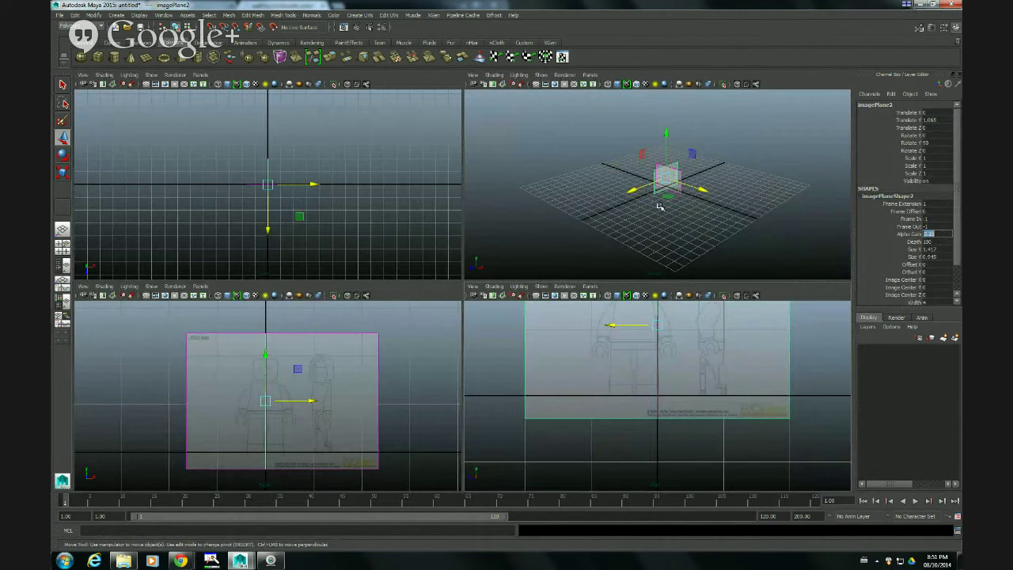
pyautogui.press('BackSpace')
pyautogui.click(693, 216)
# Step: Examine the two crossed image planes from several angles in perspective, and select and frame the side plane in the side view
pyautogui.press('space')
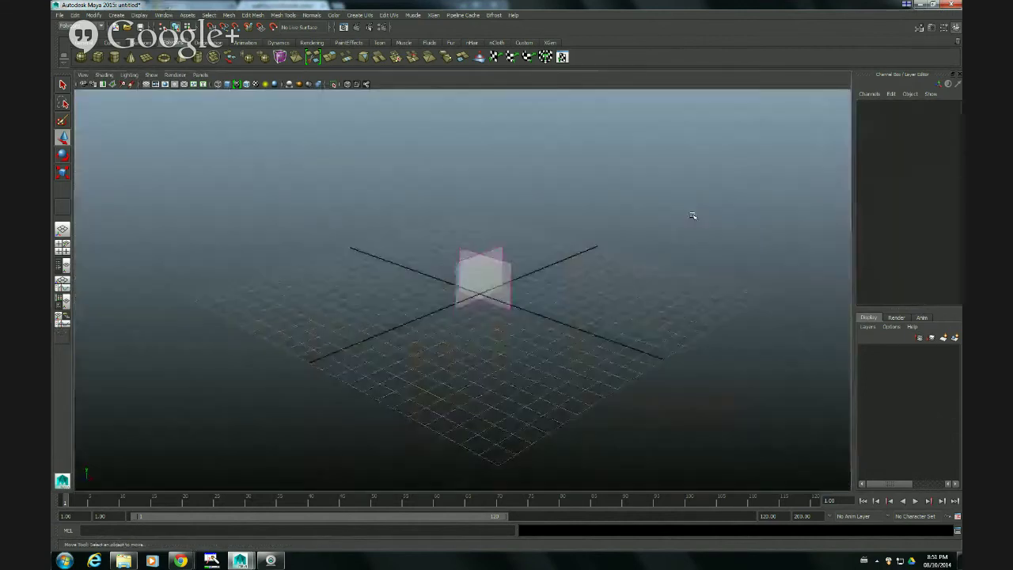
pyautogui.scroll(6, 520, 313)
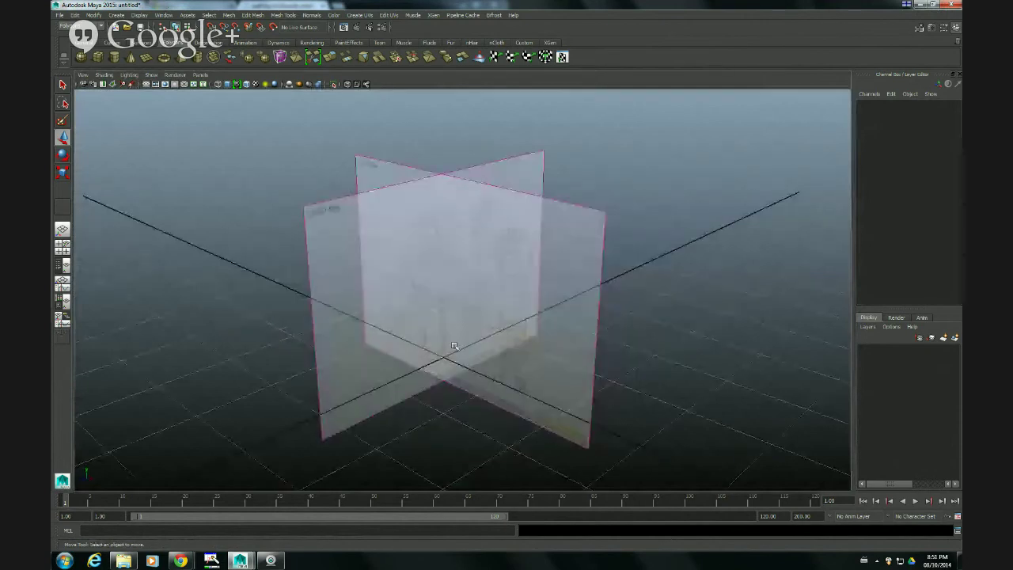
pyautogui.keyDown('alt'); pyautogui.moveTo(452, 343); pyautogui.dragTo(504, 350); pyautogui.keyUp('alt')
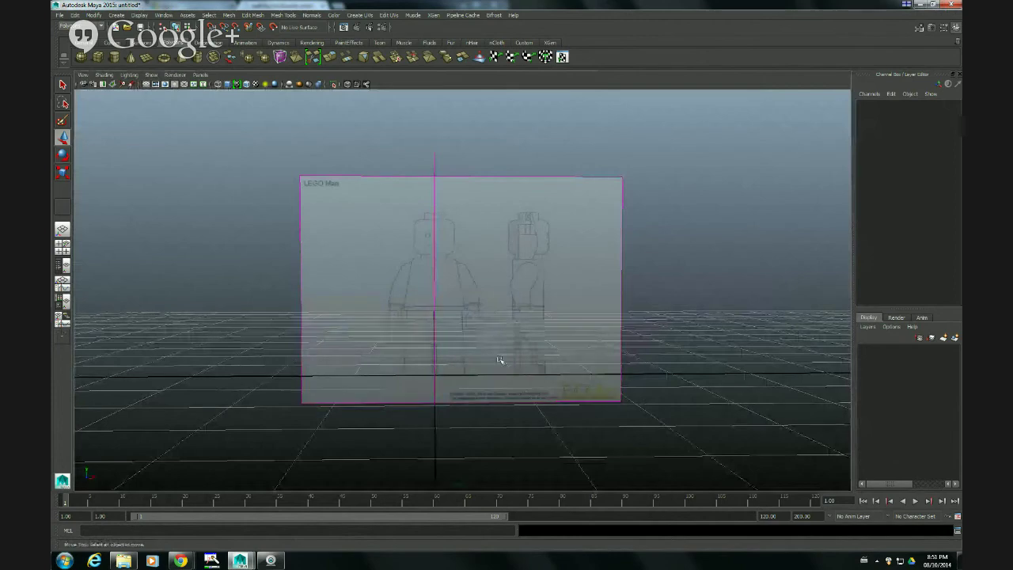
pyautogui.keyDown('alt'); pyautogui.moveTo(498, 362); pyautogui.dragTo(441, 446); pyautogui.keyUp('alt')
pyautogui.click(402, 421)
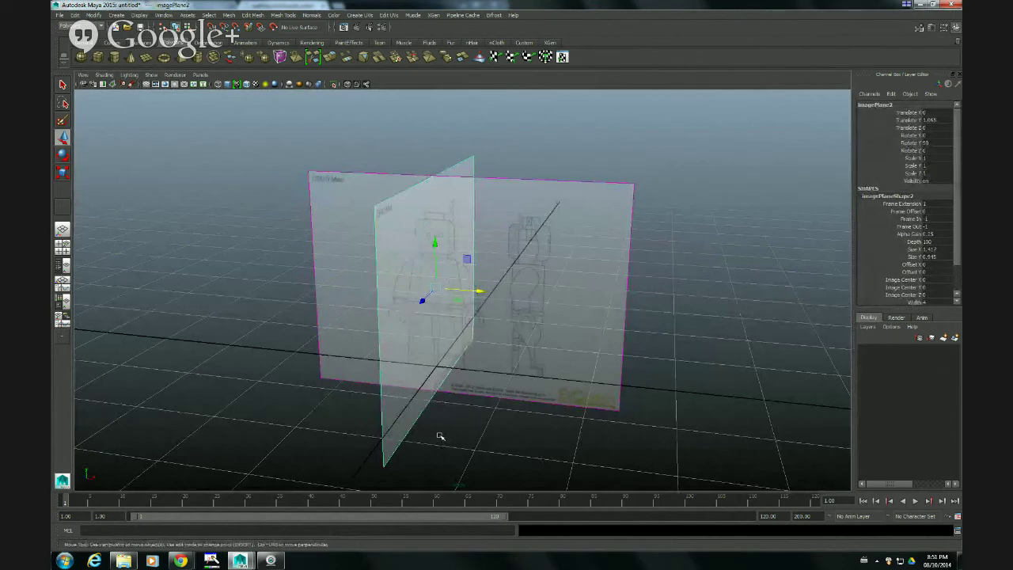
pyautogui.press('space')
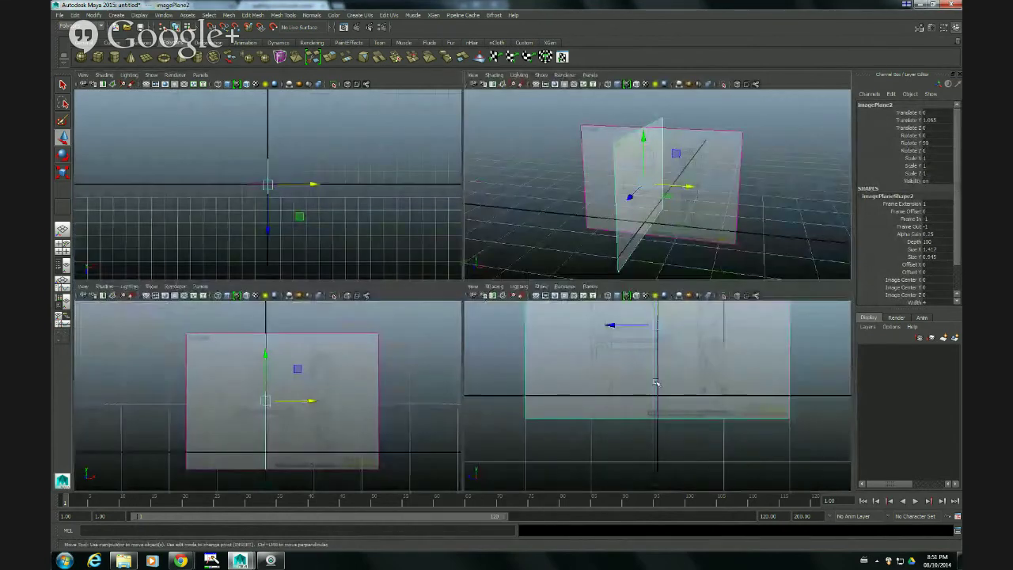
pyautogui.press('f')
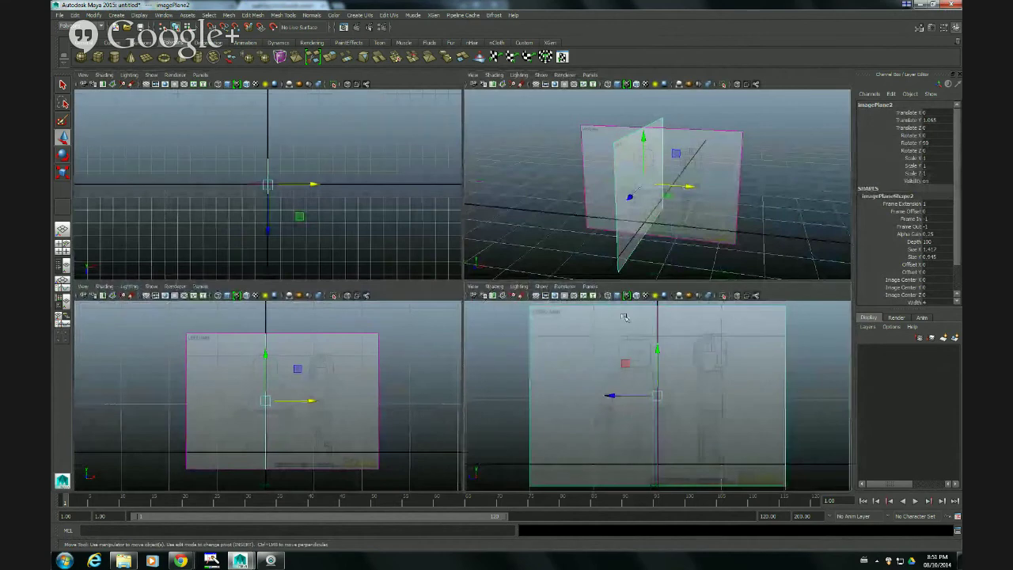
pyautogui.hotkey('alt', 'Tab')
pyautogui.press('space')
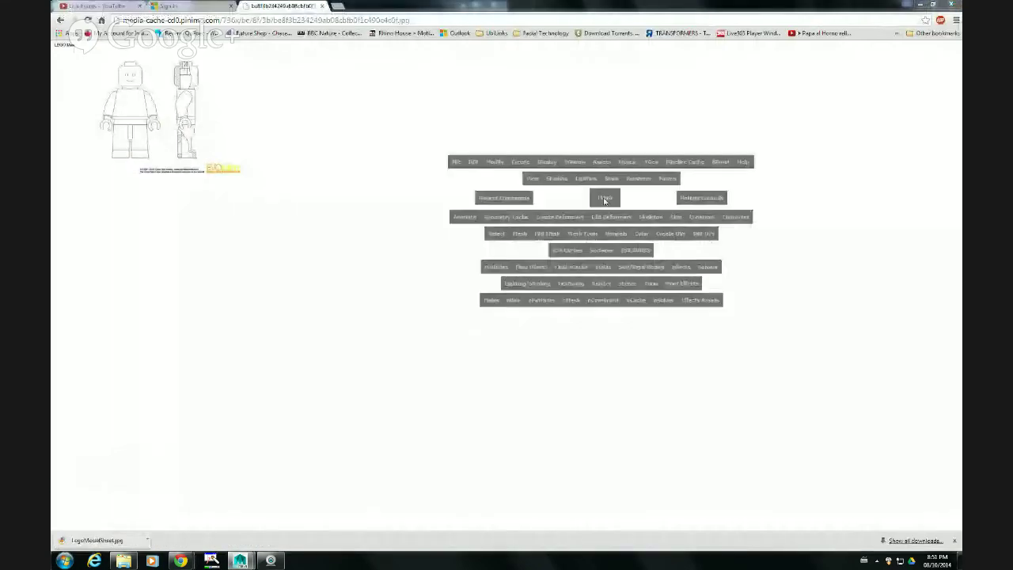
pyautogui.moveTo(182, 560)
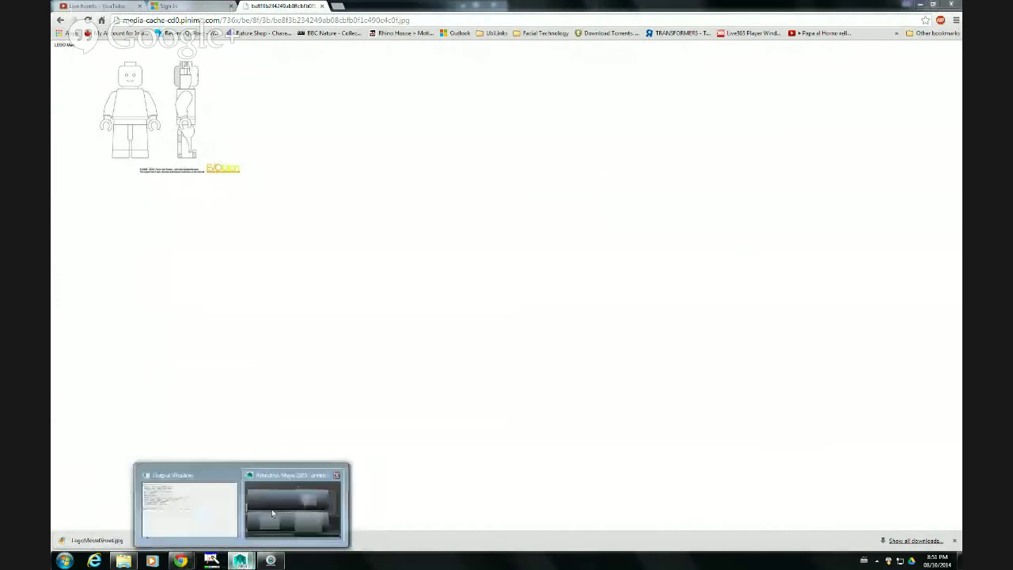
pyautogui.click(906, 5)
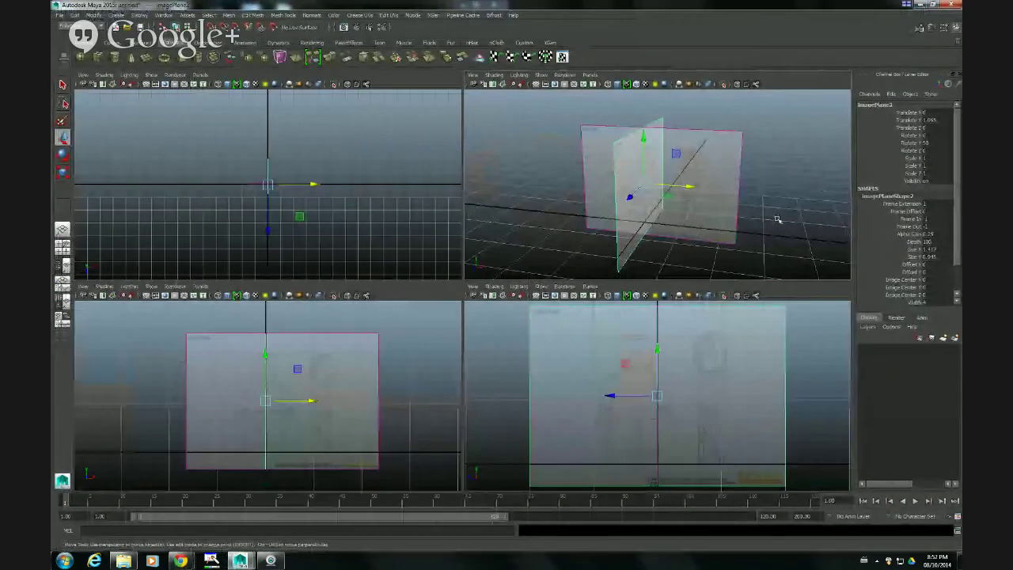
# Step: Select the side image plane in the perspective view and move it along X to about -1.295, away from the front plane
pyautogui.click(777, 219)
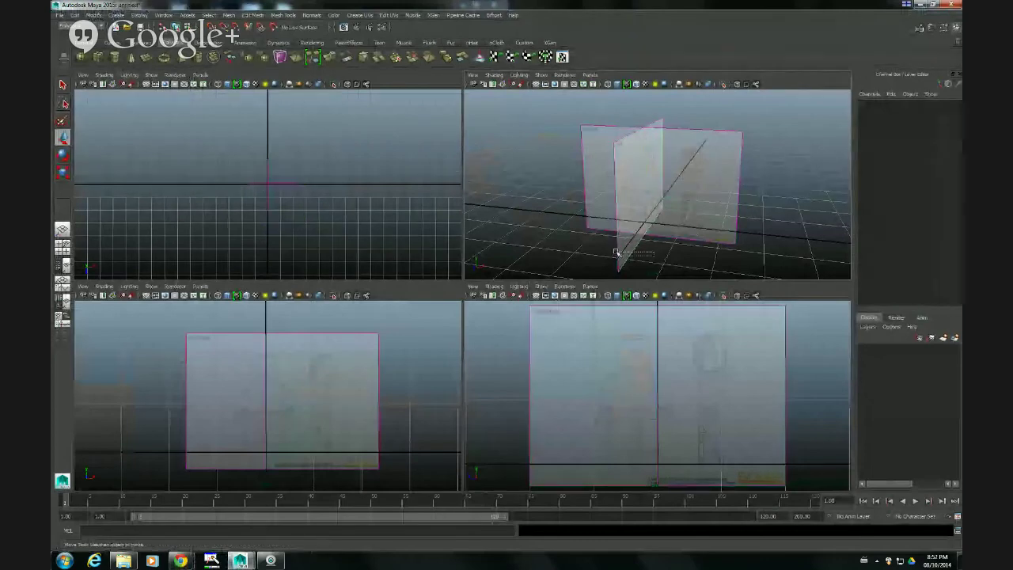
pyautogui.click(637, 237)
pyautogui.press('space')
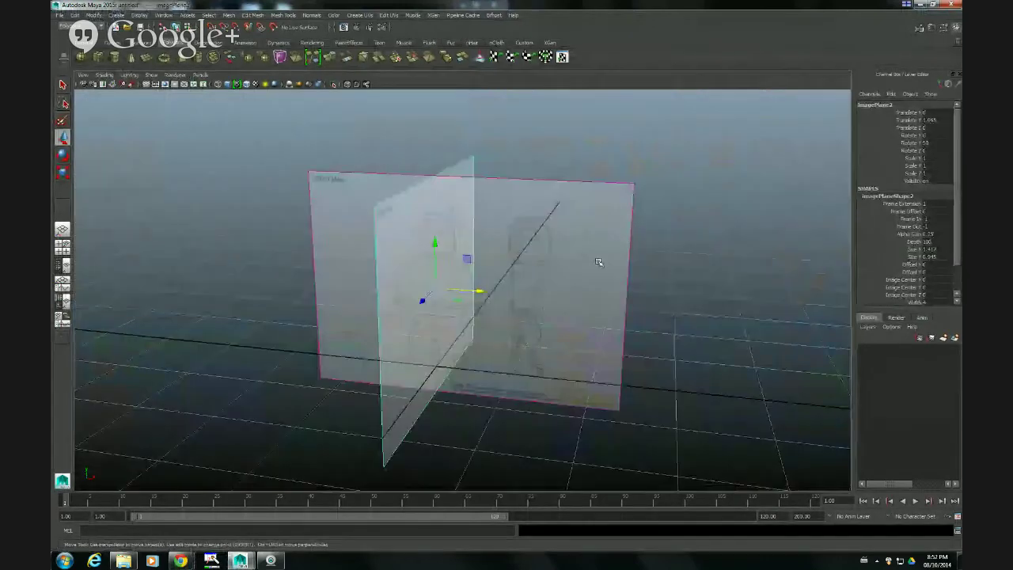
pyautogui.moveTo(480, 291); pyautogui.dragTo(380, 285)
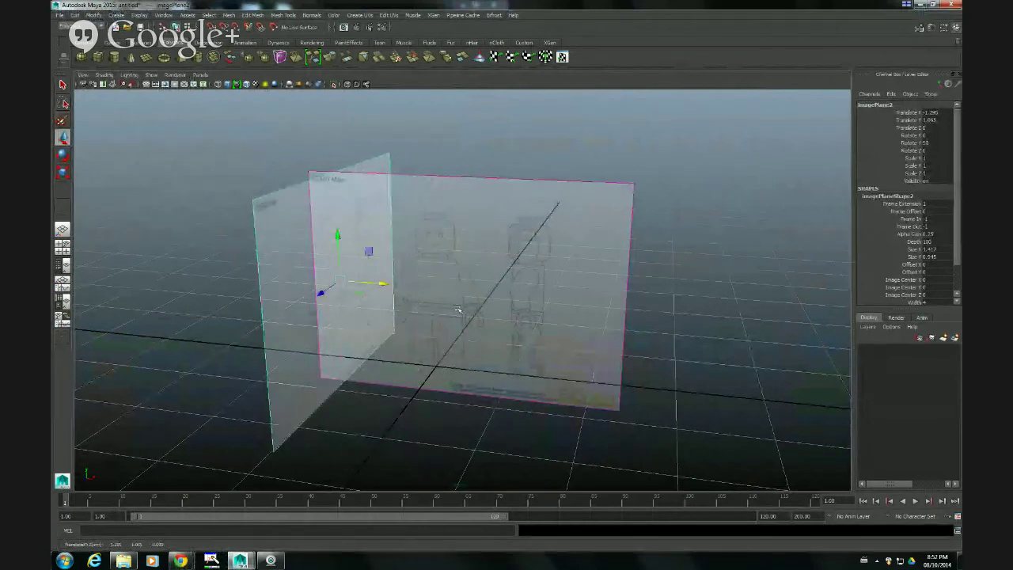
pyautogui.keyDown('alt'); pyautogui.moveTo(565, 324); pyautogui.dragTo(476, 313); pyautogui.keyUp('alt')
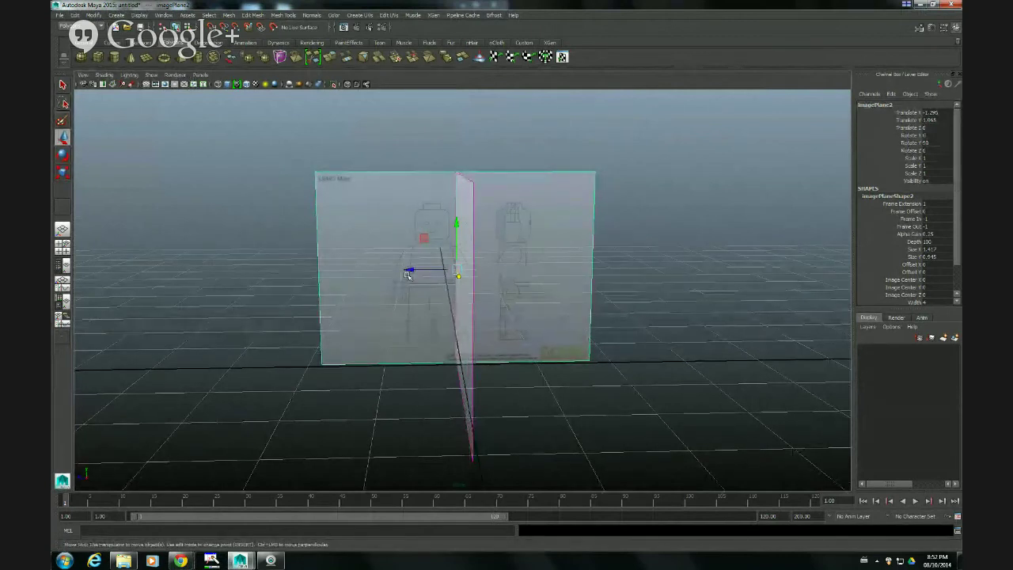
pyautogui.moveTo(418, 272); pyautogui.dragTo(404, 270)
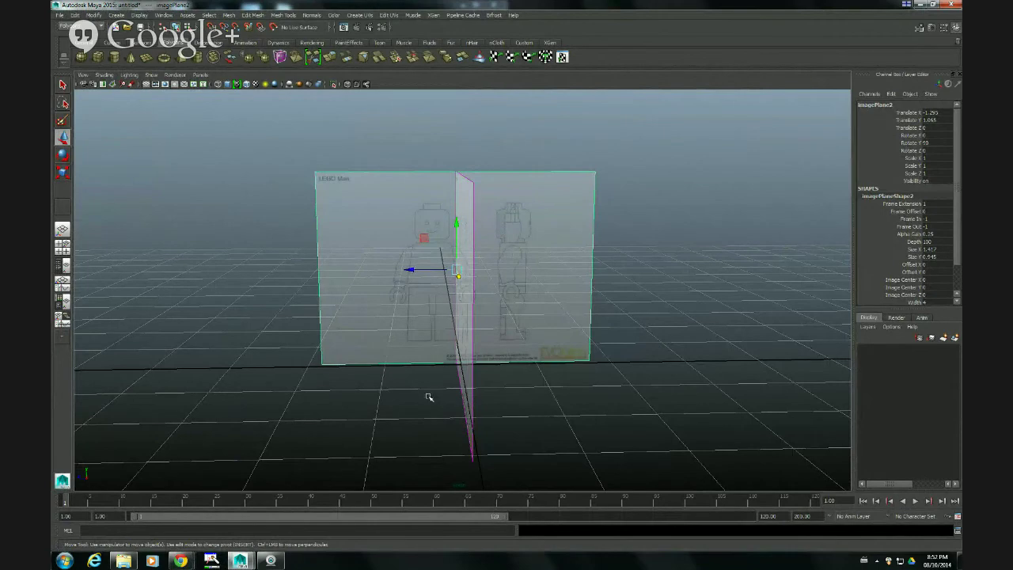
# Step: Set the side image plane's Rotate Y to -90, deselect it and inspect both planes in perspective
pyautogui.keyDown('alt'); pyautogui.moveTo(425, 397); pyautogui.dragTo(508, 341); pyautogui.keyUp('alt')
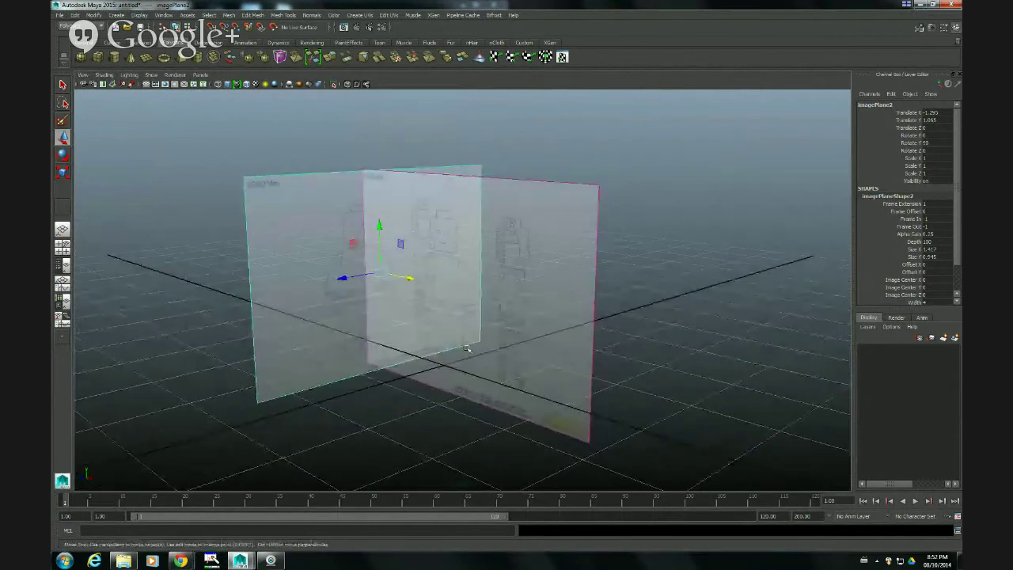
pyautogui.keyDown('alt'); pyautogui.moveTo(671, 375); pyautogui.dragTo(544, 352); pyautogui.keyUp('alt')
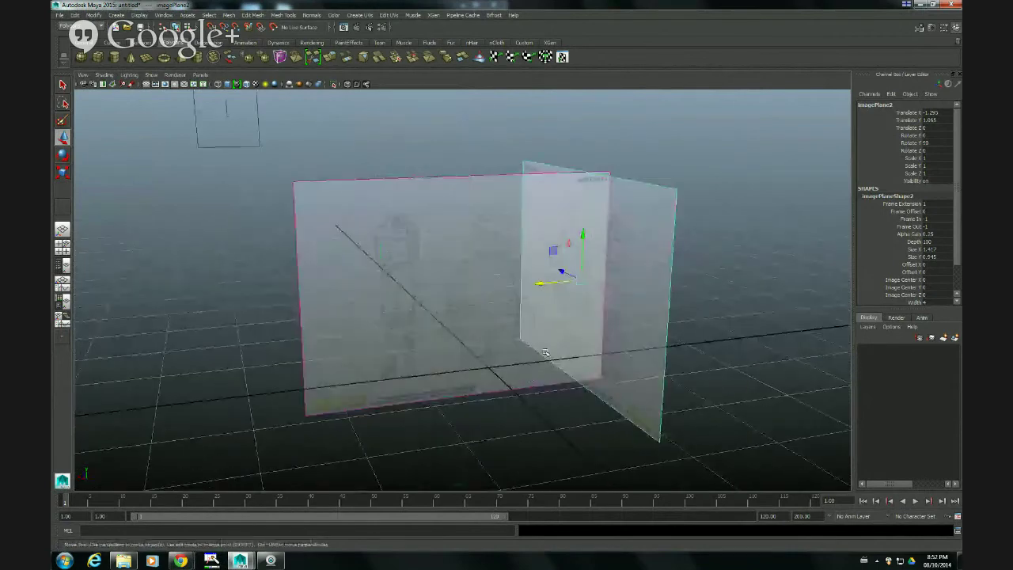
pyautogui.keyDown('alt'); pyautogui.moveTo(420, 372); pyautogui.dragTo(412, 194); pyautogui.keyUp('alt')
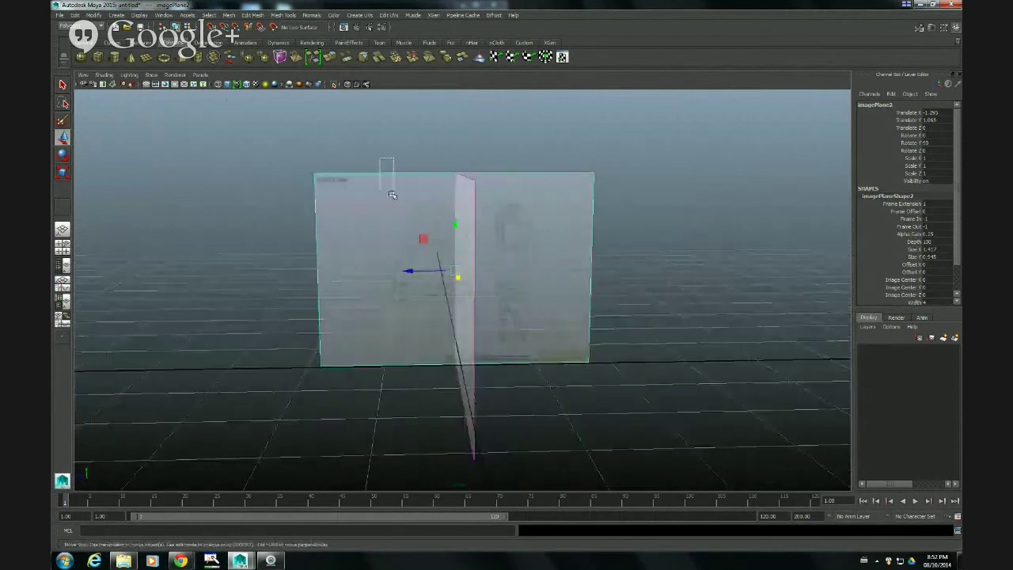
pyautogui.doubleClick(933, 144)
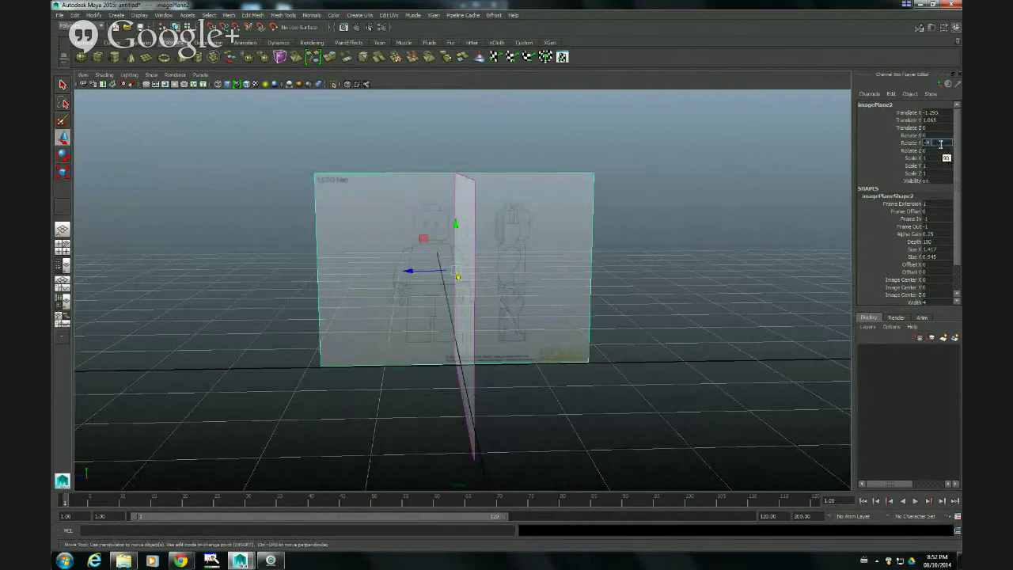
pyautogui.click(371, 388)
pyautogui.keyDown('alt'); pyautogui.moveTo(371, 388); pyautogui.dragTo(451, 391); pyautogui.keyUp('alt')
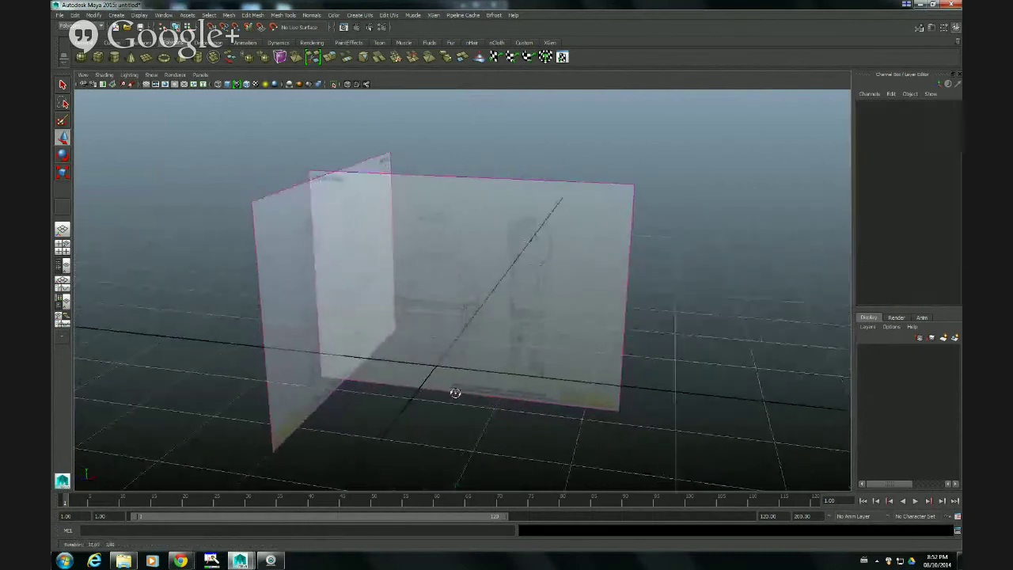
pyautogui.keyDown('alt'); pyautogui.moveTo(428, 349); pyautogui.dragTo(449, 407); pyautogui.keyUp('alt')
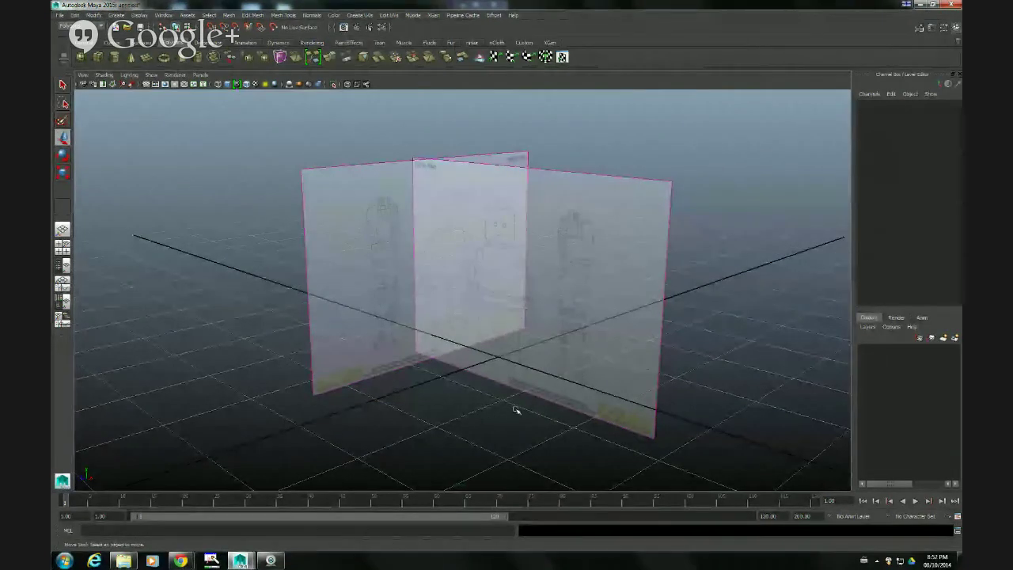
# Step: Create an empty display layer and rename it LegoManBlueprints
pyautogui.click(867, 329)
pyautogui.click(871, 335)
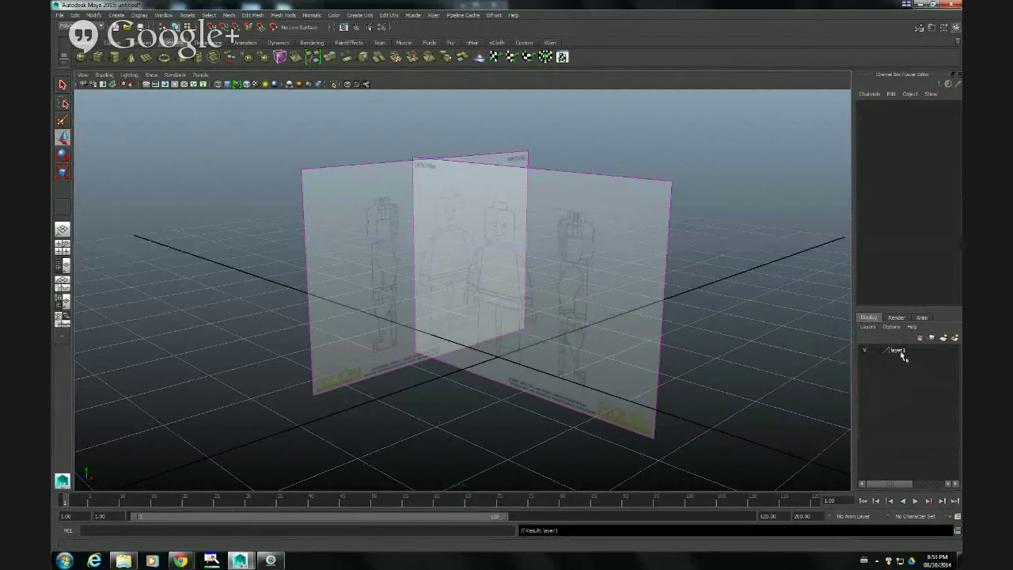
pyautogui.doubleClick(894, 351)
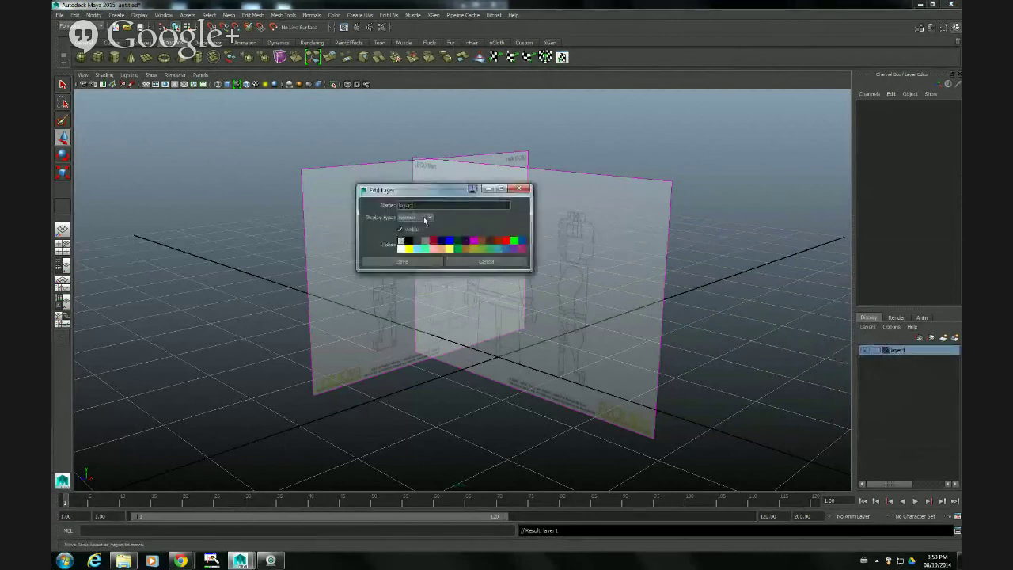
pyautogui.moveTo(421, 205); pyautogui.dragTo(378, 208)
pyautogui.write('Escap')
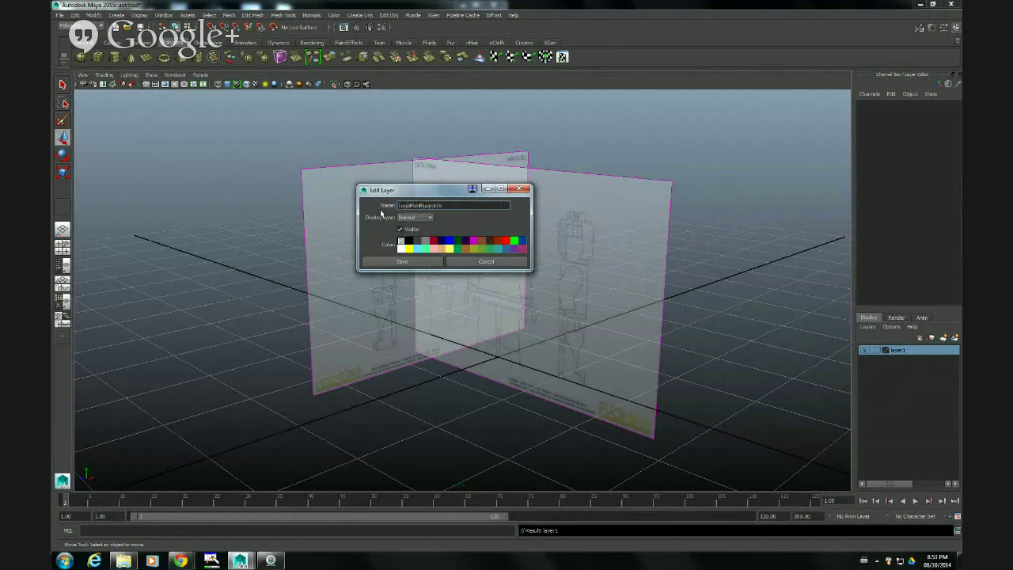
pyautogui.click(403, 263)
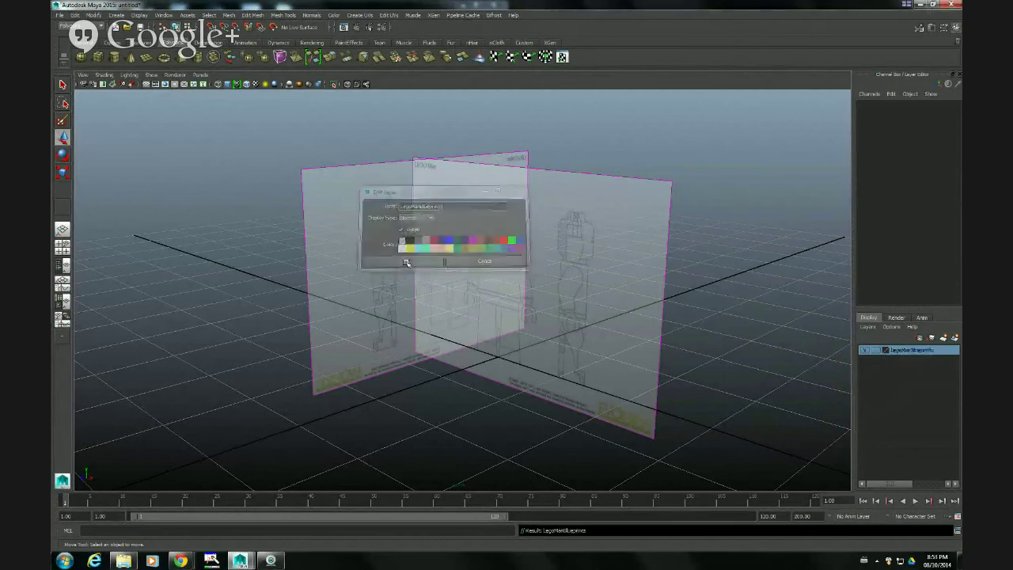
# Step: Add both image planes to the LegoManBlueprints layer, set the layer's display type to Reference and clear the selection
pyautogui.moveTo(375, 139); pyautogui.dragTo(443, 191)
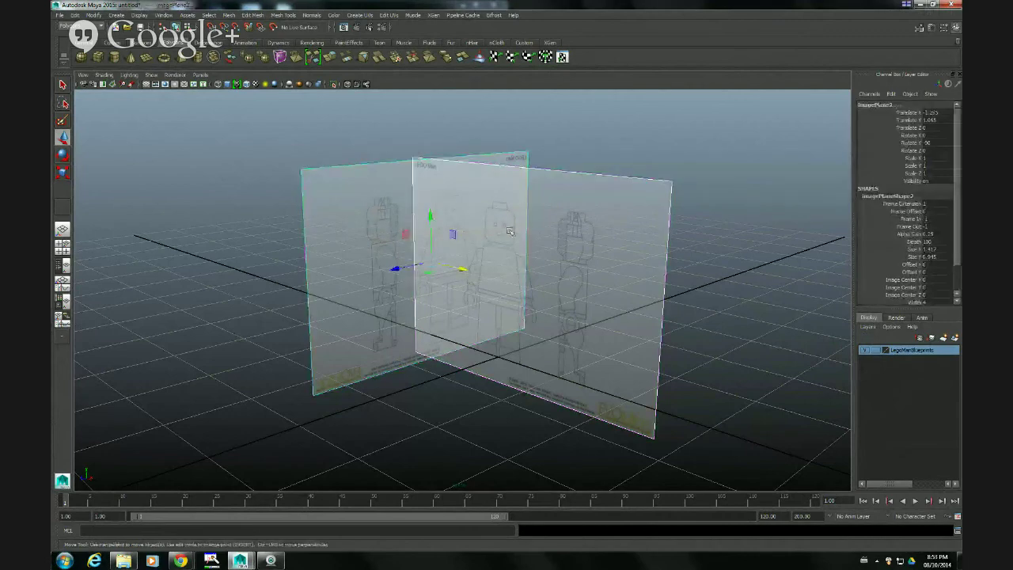
pyautogui.rightClick(906, 355)
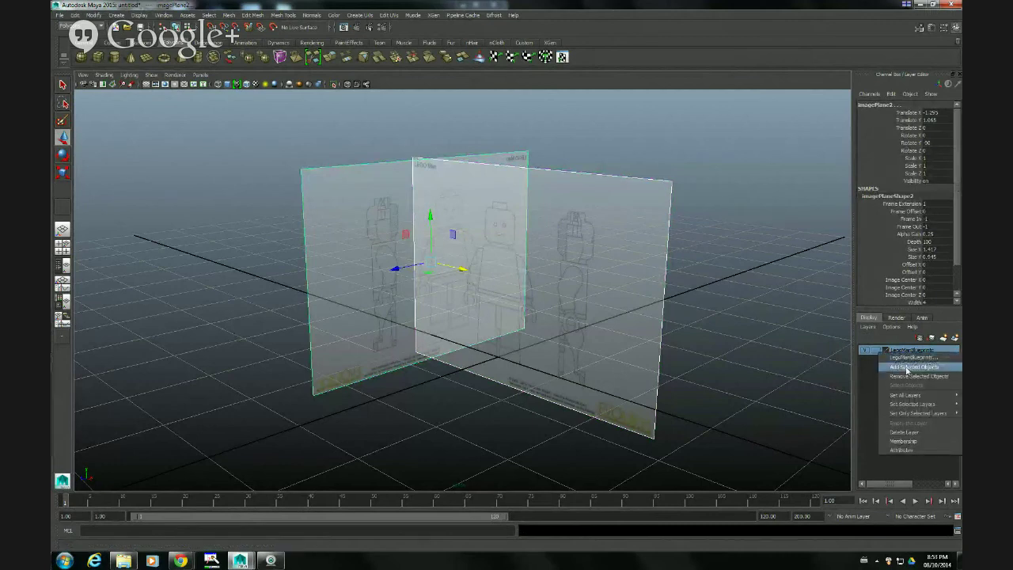
pyautogui.click(906, 368)
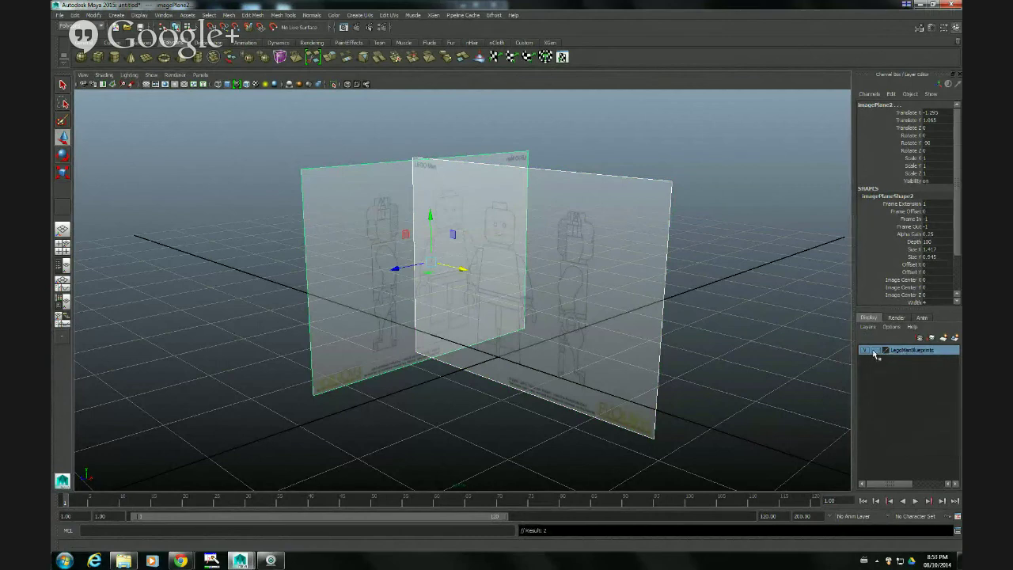
pyautogui.click(876, 350)
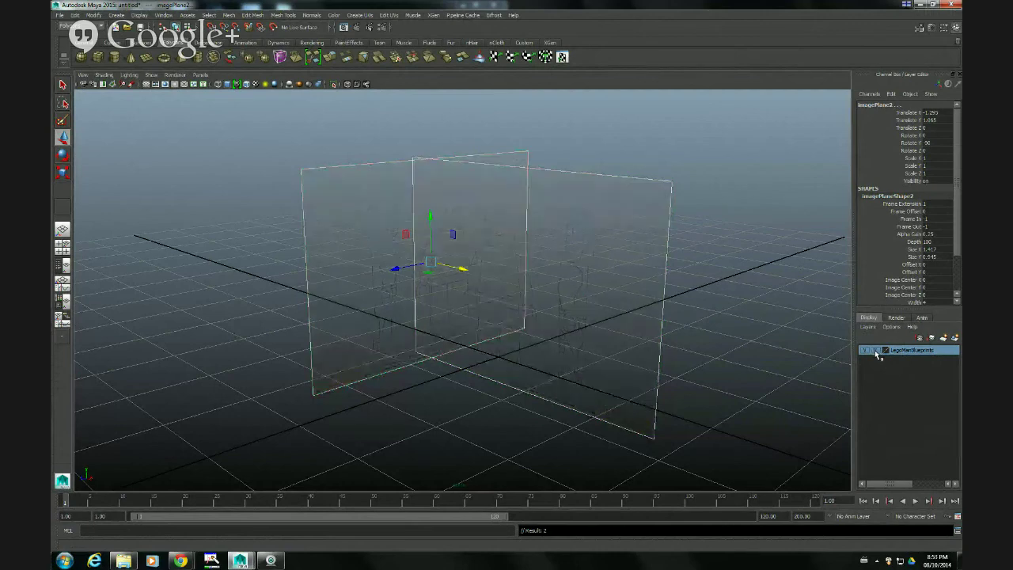
pyautogui.click(876, 351)
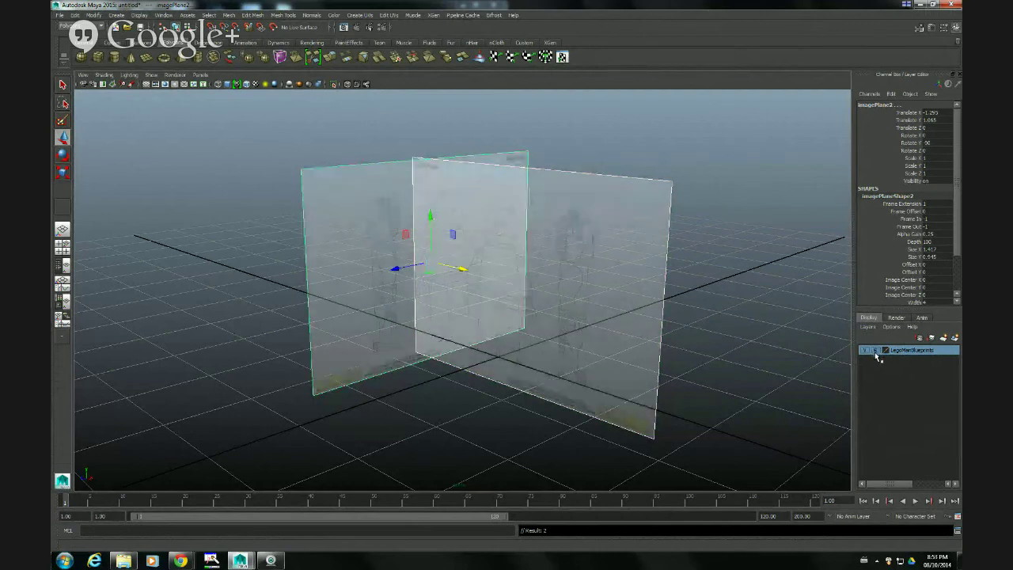
pyautogui.click(736, 343)
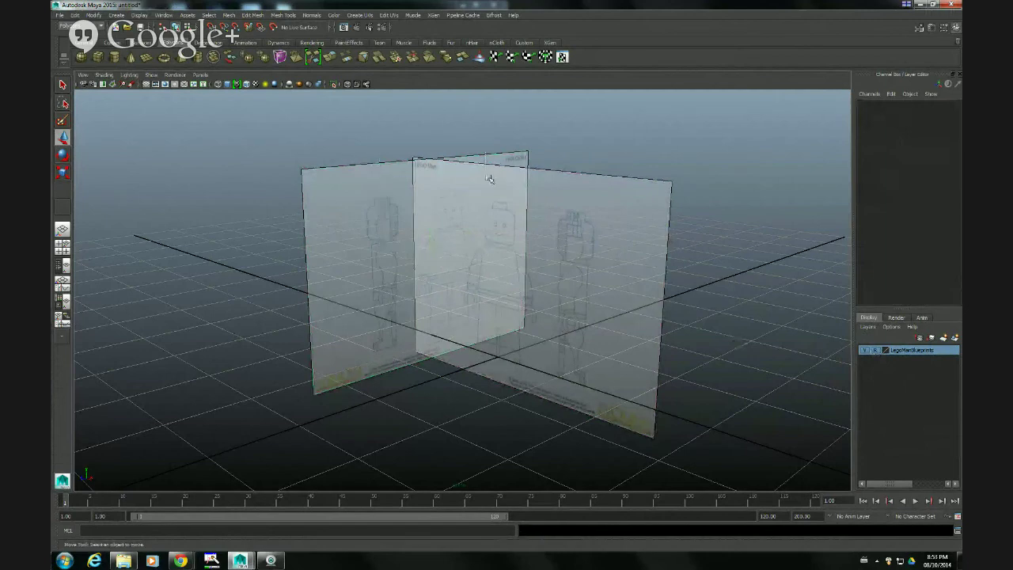
# Step: Test whether the image planes in the reference layer can still be selected in the perspective view
pyautogui.moveTo(699, 297); pyautogui.dragTo(376, 313)
pyautogui.moveTo(463, 386); pyautogui.dragTo(303, 276)
pyautogui.moveTo(287, 165); pyautogui.dragTo(317, 192)
pyautogui.keyDown('alt'); pyautogui.moveTo(345, 247); pyautogui.dragTo(402, 255); pyautogui.keyUp('alt')
pyautogui.click(402, 255)
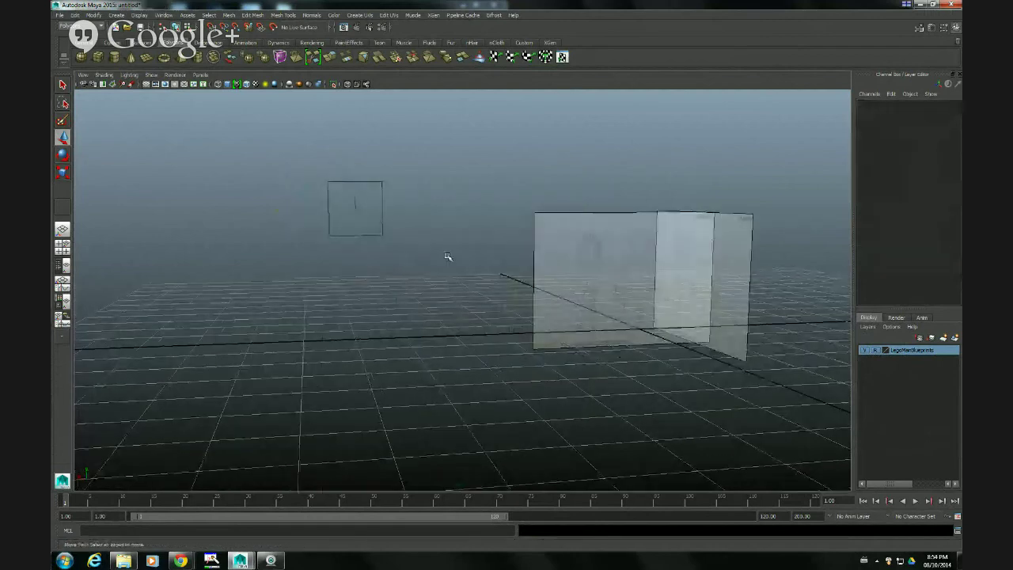
# Step: Select the side camera in the perspective view and hide it by turning off its Visibility
pyautogui.keyDown('alt'); pyautogui.moveTo(350, 276); pyautogui.dragTo(632, 274); pyautogui.keyUp('alt')
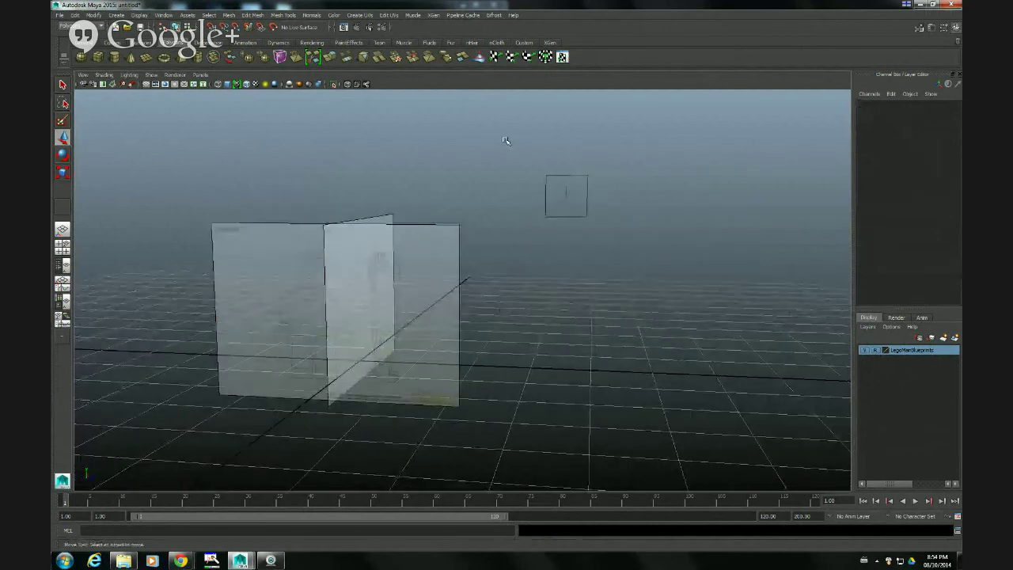
pyautogui.moveTo(506, 141); pyautogui.dragTo(600, 242)
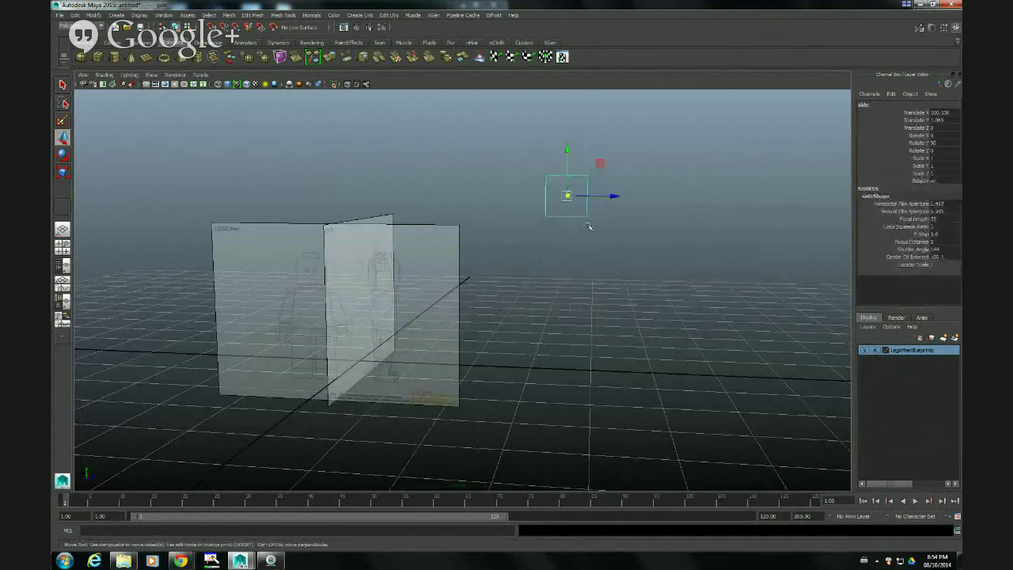
pyautogui.doubleClick(935, 181)
pyautogui.press('Return')
pyautogui.click(650, 317)
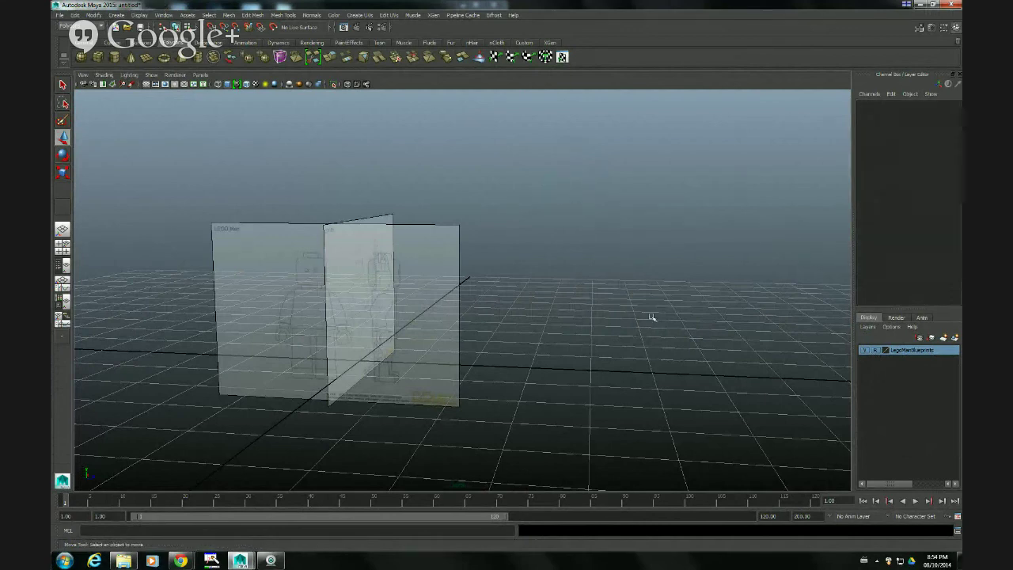
# Step: Select the front camera in the perspective view and hide it by setting its Visibility to 0
pyautogui.keyDown('alt'); pyautogui.moveTo(651, 317); pyautogui.dragTo(323, 113); pyautogui.keyUp('alt')
pyautogui.moveTo(323, 114); pyautogui.dragTo(466, 193)
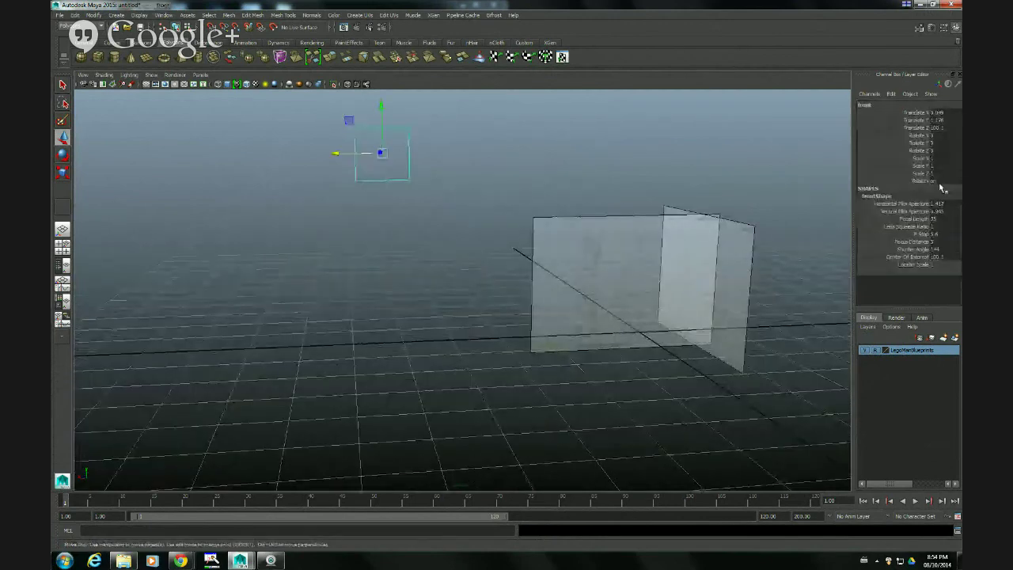
pyautogui.doubleClick(936, 181)
pyautogui.write('0')
pyautogui.press('Return')
pyautogui.click(536, 208)
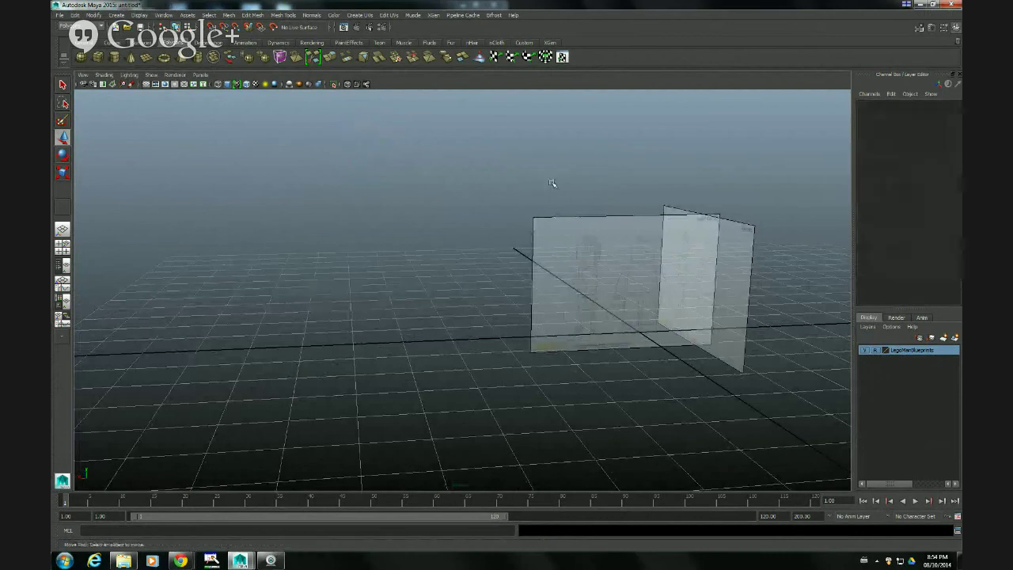
# Step: Examine the whole scene from a distance and return to a close perspective view of the crossed image planes
pyautogui.keyDown('alt'); pyautogui.moveTo(384, 319); pyautogui.dragTo(603, 330); pyautogui.keyUp('alt')
pyautogui.keyDown('alt'); pyautogui.moveTo(603, 331); pyautogui.dragTo(416, 377, button='right'); pyautogui.keyUp('alt')
pyautogui.keyDown('alt'); pyautogui.moveTo(417, 378); pyautogui.dragTo(524, 369); pyautogui.keyUp('alt')
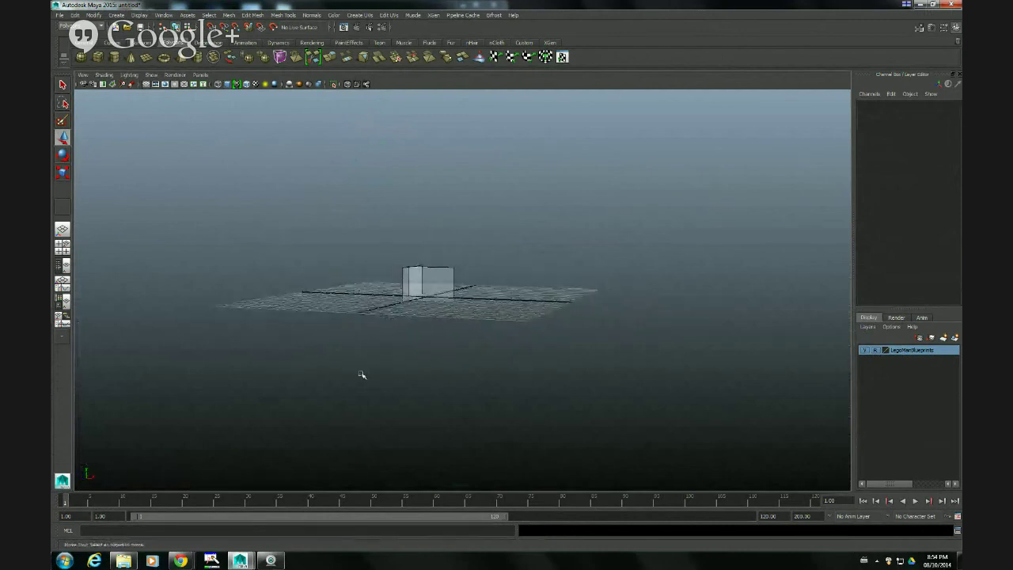
pyautogui.keyDown('alt'); pyautogui.moveTo(361, 375); pyautogui.dragTo(594, 365, button='right'); pyautogui.keyUp('alt')
pyautogui.keyDown('alt'); pyautogui.moveTo(593, 366); pyautogui.dragTo(613, 348); pyautogui.keyUp('alt')
pyautogui.keyDown('alt'); pyautogui.moveTo(384, 422); pyautogui.dragTo(509, 425, button='right'); pyautogui.keyUp('alt')
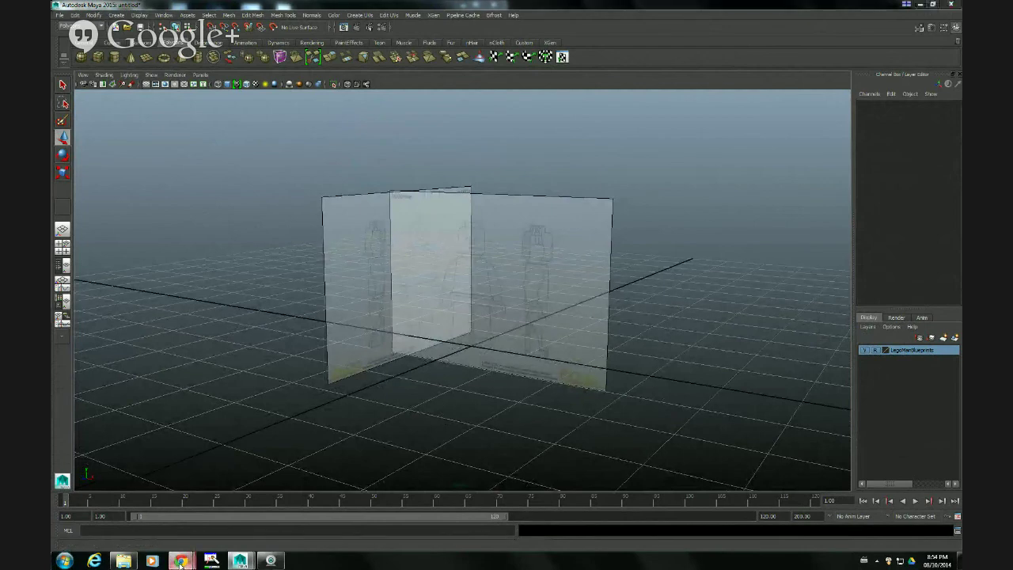
pyautogui.moveTo(181, 559)
pyautogui.click(227, 531)
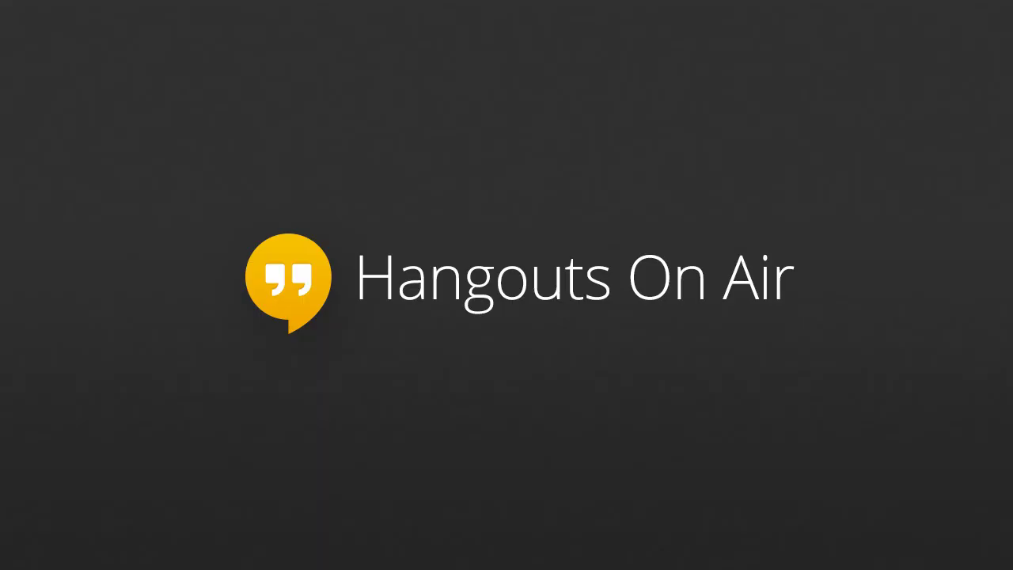